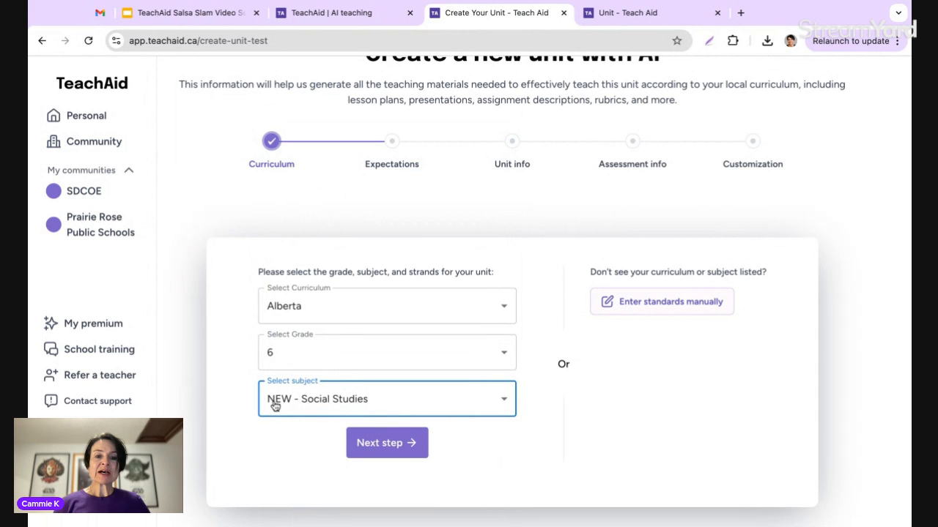
# Continue to the unit's expectations and choose the Time and Place strand
pyautogui.click(401, 445)
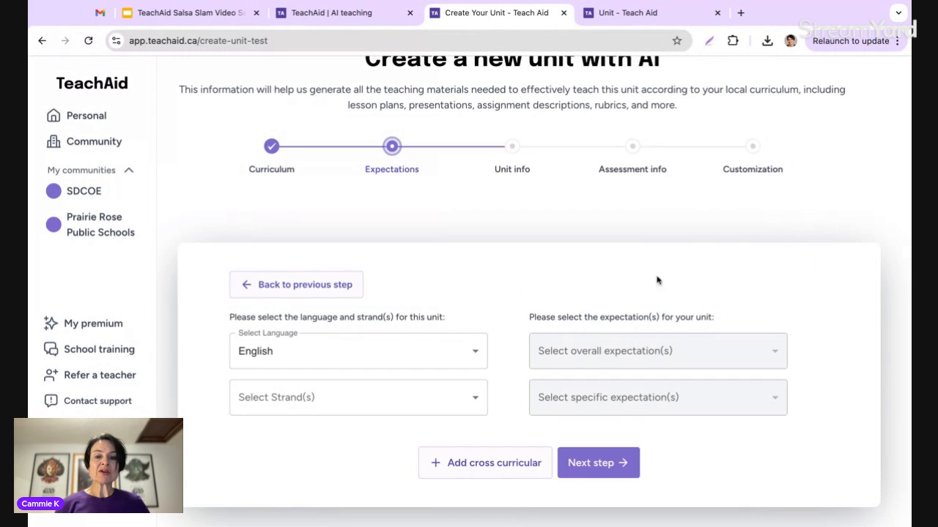
pyautogui.click(389, 403)
pyautogui.click(181, 415)
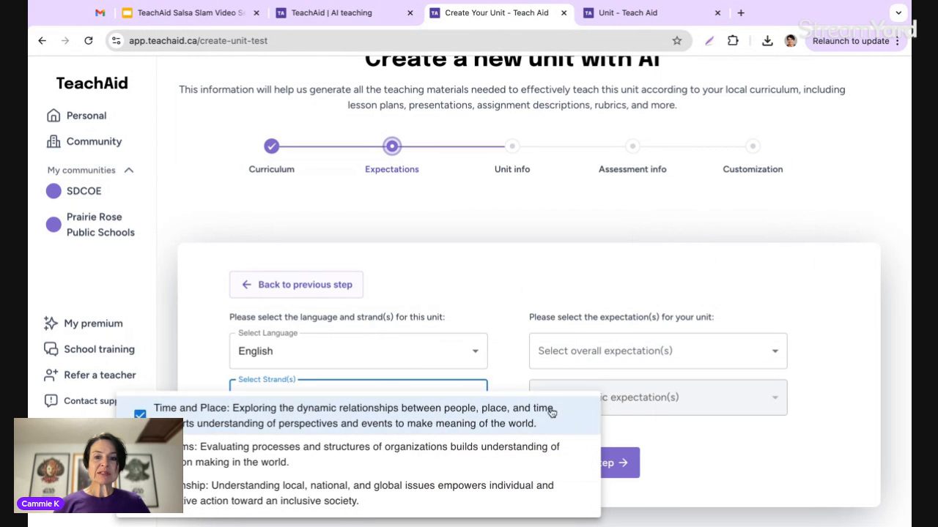
pyautogui.click(707, 443)
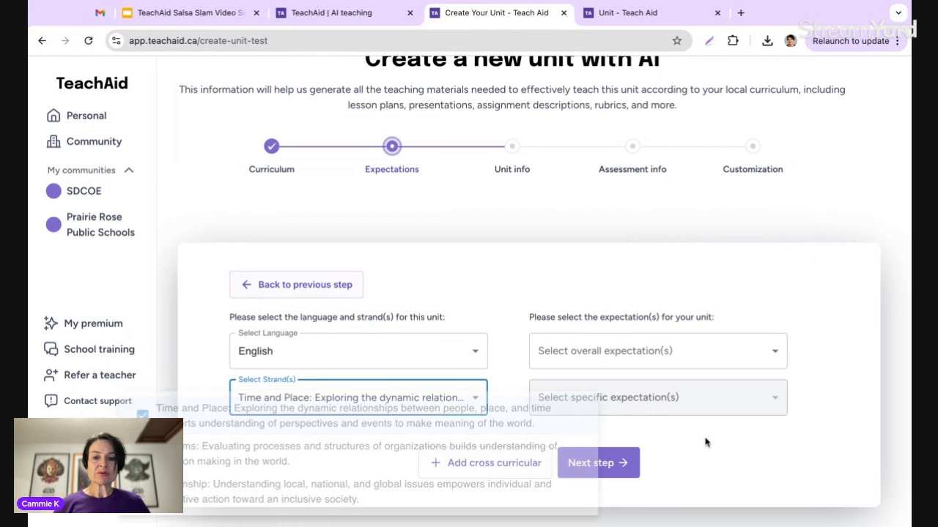
# Select the overall expectation on contrasting fundamental principles of democracy at different times and places, and include all of its specific expectations
pyautogui.click(575, 356)
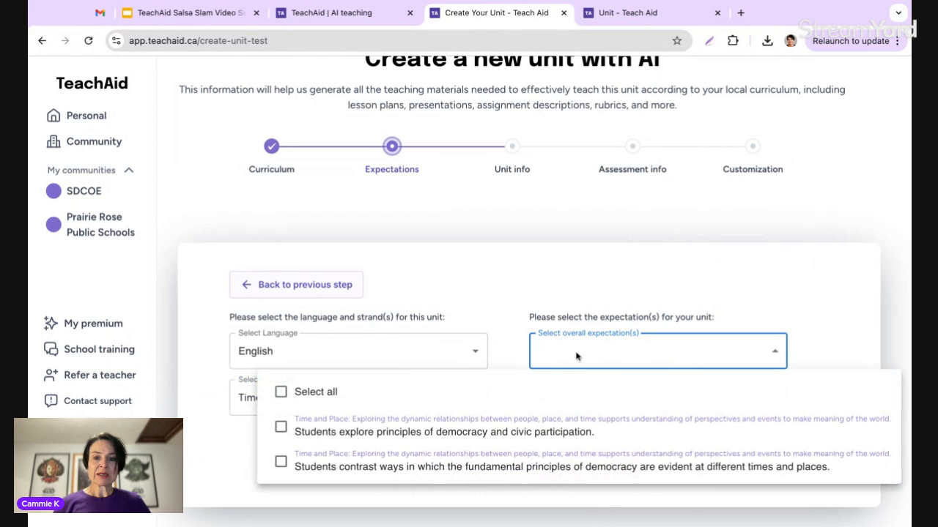
pyautogui.click(281, 463)
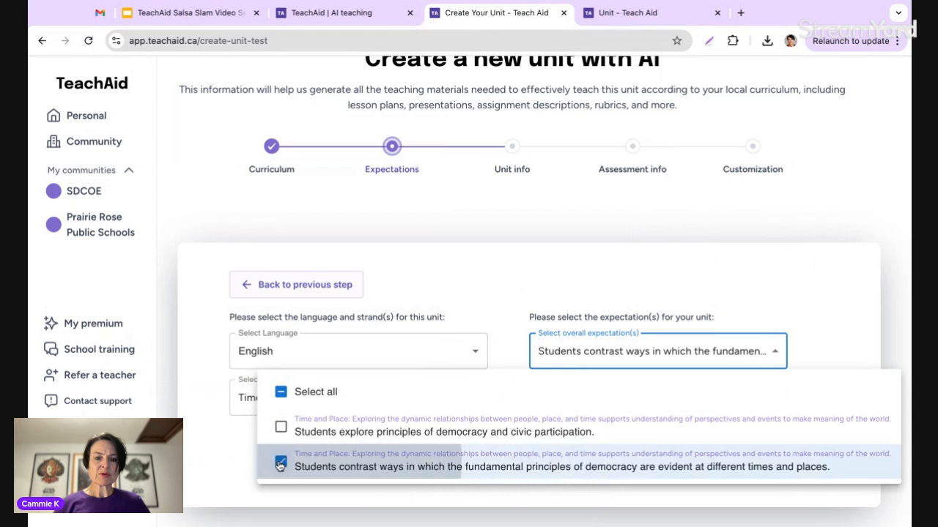
pyautogui.click(838, 309)
pyautogui.click(607, 407)
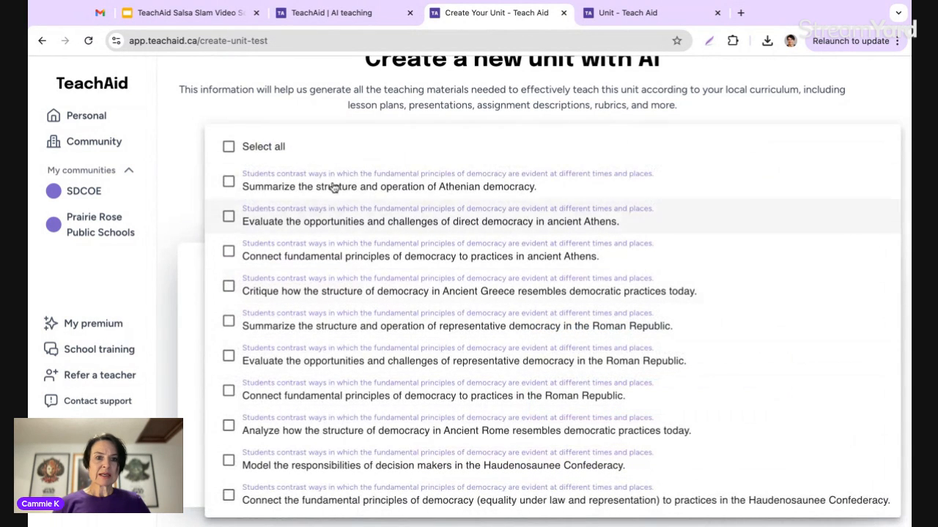
pyautogui.click(229, 147)
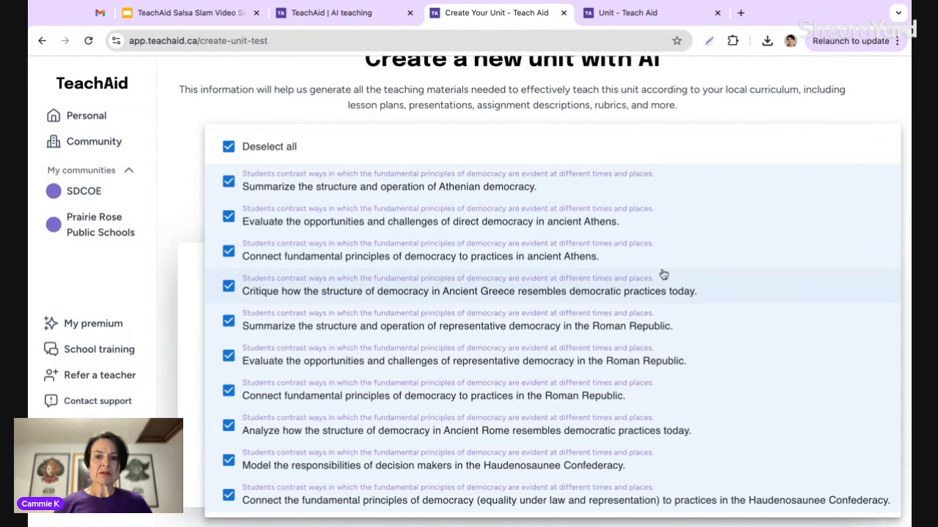
pyautogui.click(184, 160)
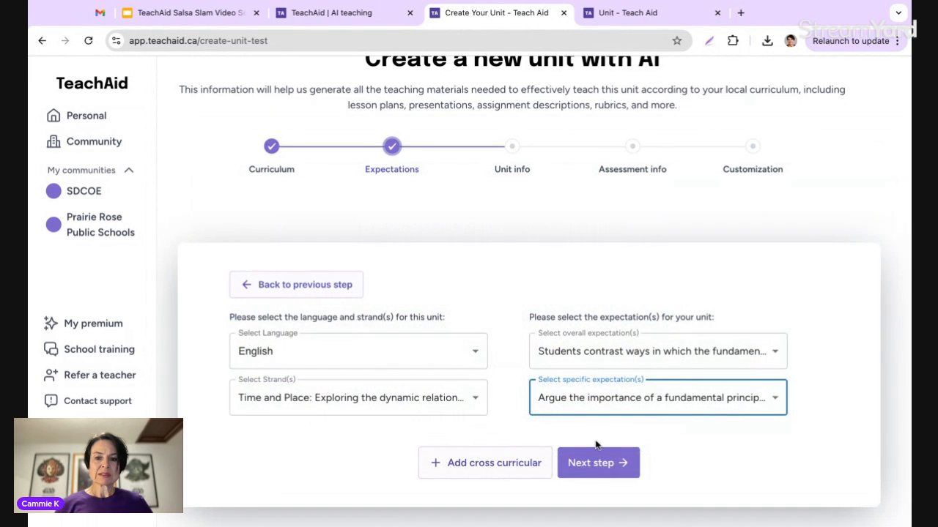
# Continue to the unit information and set the unit's end date to 10/01/2024
pyautogui.click(598, 462)
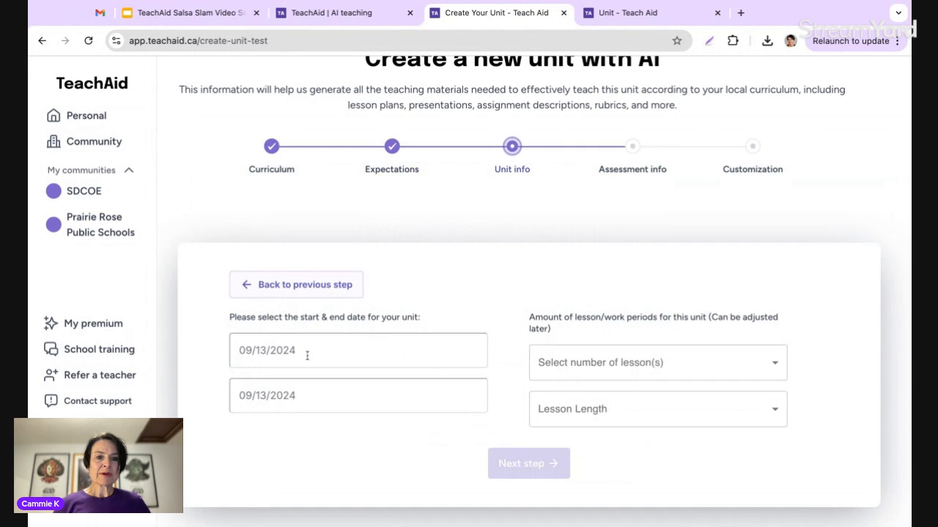
pyautogui.click(276, 394)
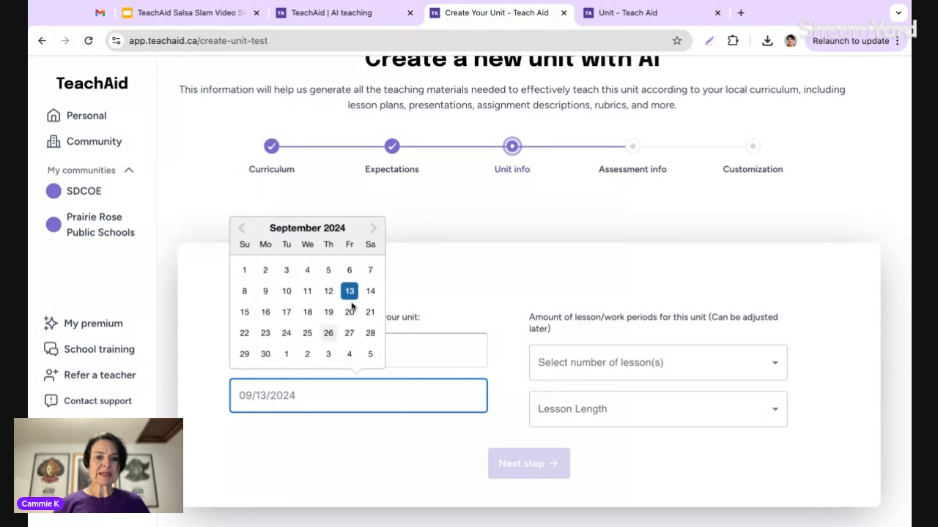
pyautogui.click(288, 357)
# Set the unit to 12 lessons with a lesson length of 40 min
pyautogui.click(611, 360)
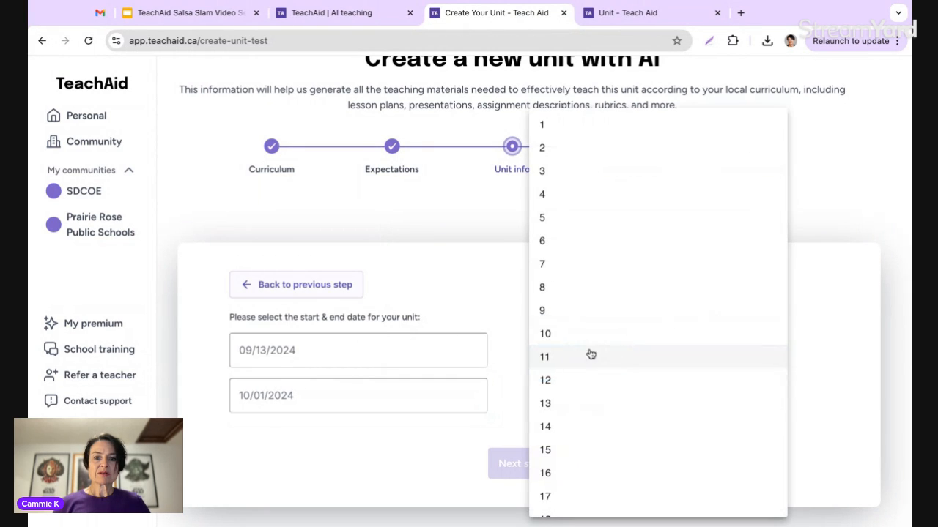
pyautogui.click(561, 378)
pyautogui.click(590, 410)
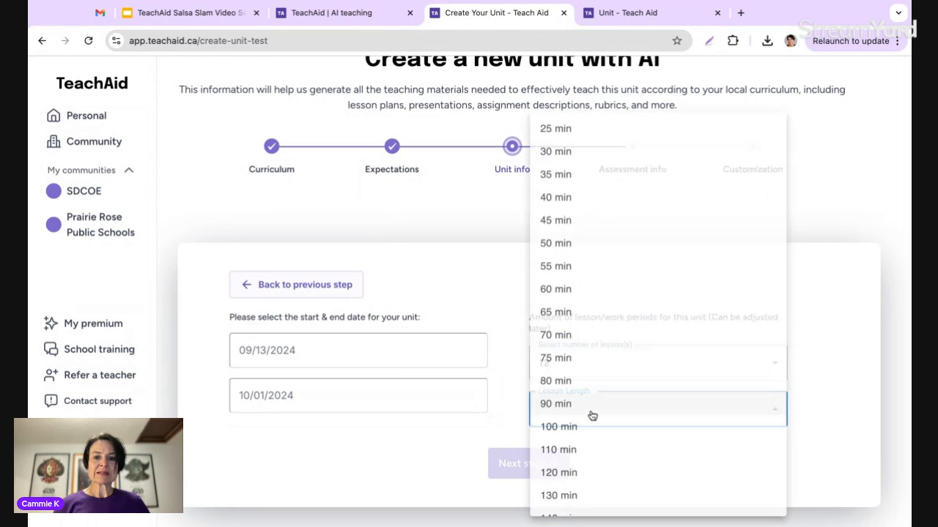
pyautogui.click(561, 195)
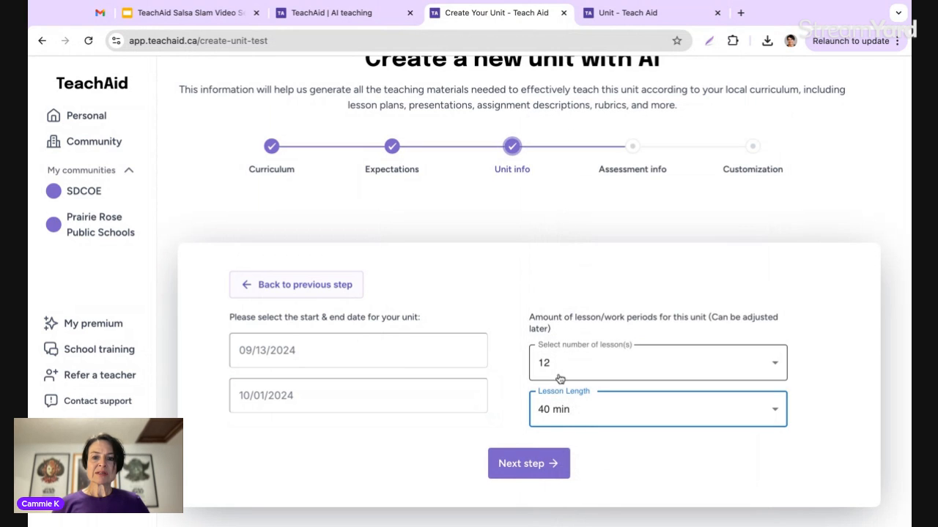
# Choose Timeline as the final assessment type and enter the description "timeline options for paper and digital like Google SLides"
pyautogui.click(532, 466)
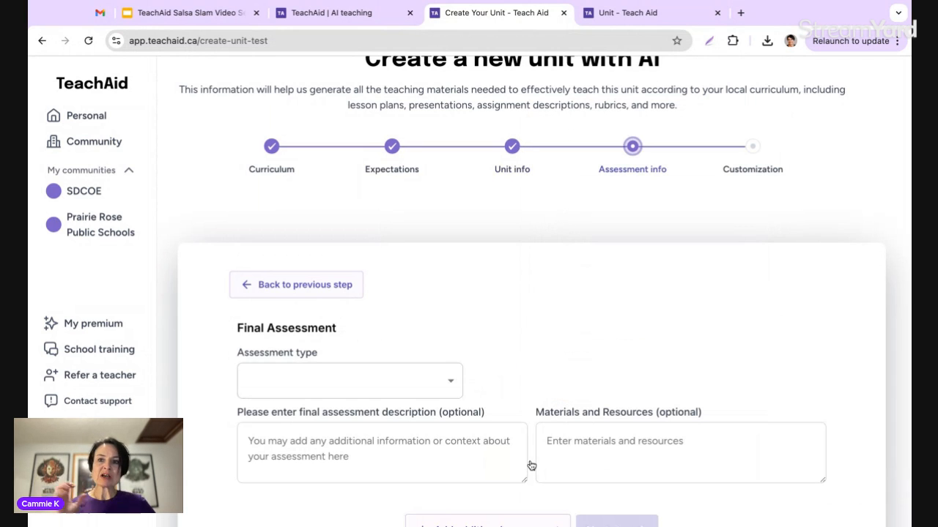
pyautogui.click(418, 383)
pyautogui.click(290, 469)
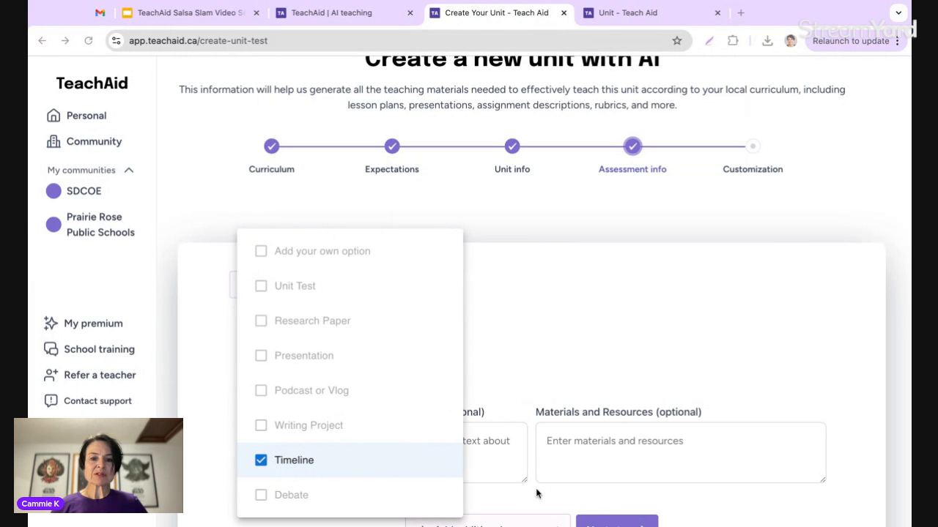
pyautogui.click(551, 348)
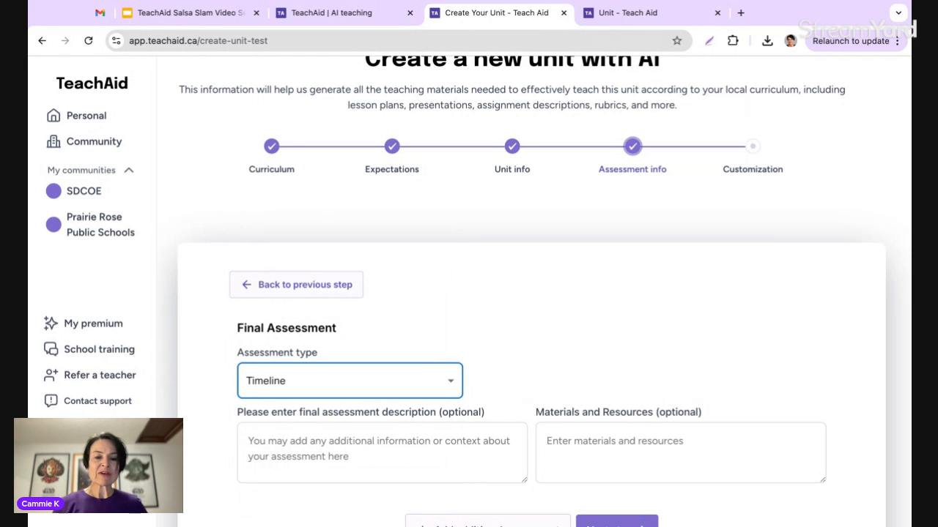
pyautogui.click(292, 440)
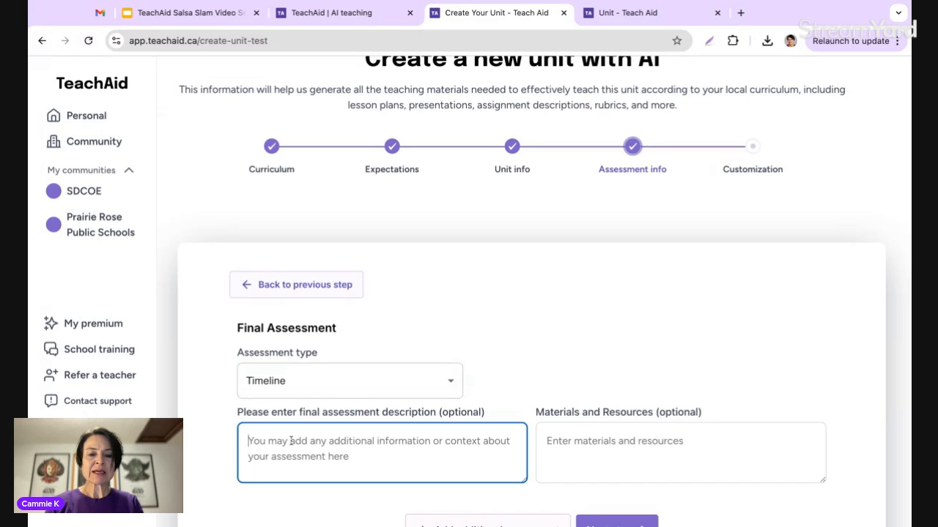
pyautogui.write('timeline options for paper and digital like Google SLides')
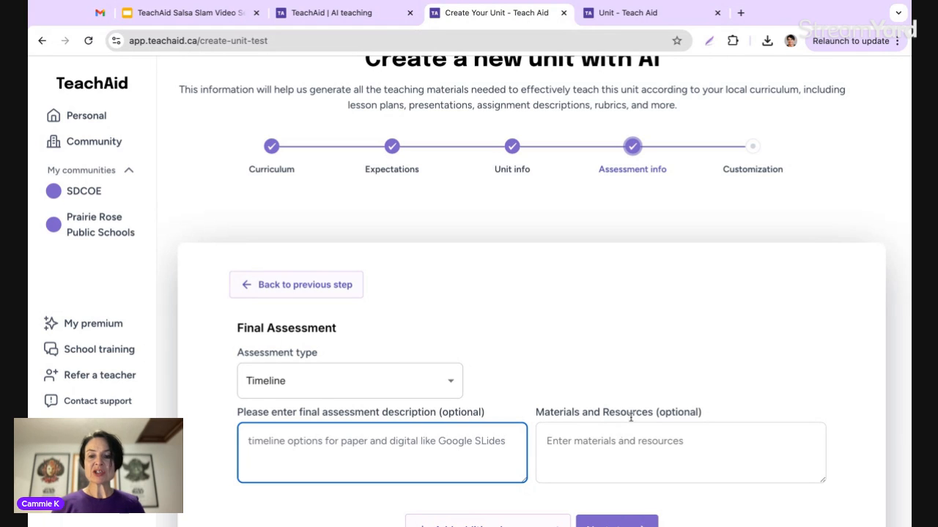
# Continue to the customization and select the themes Ancient Civilizations and Government and Democracy
pyautogui.click(634, 524)
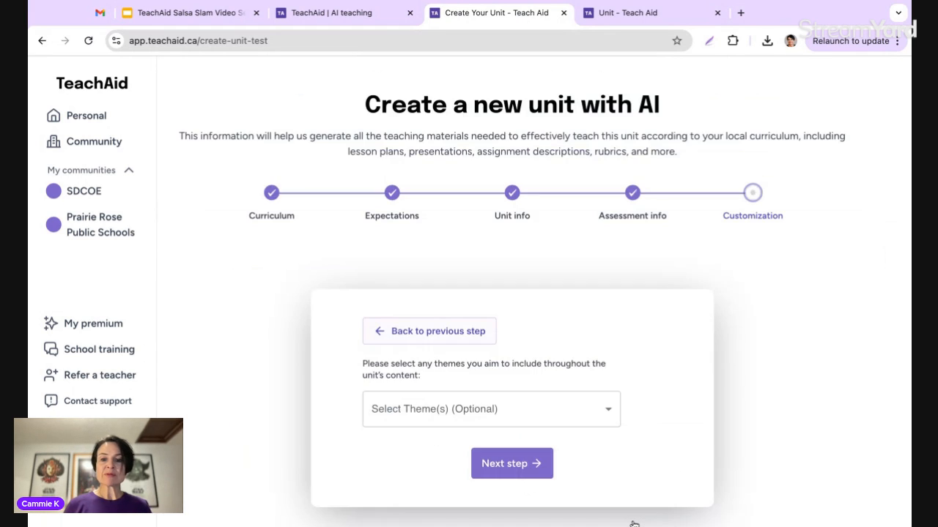
pyautogui.click(507, 419)
pyautogui.click(390, 218)
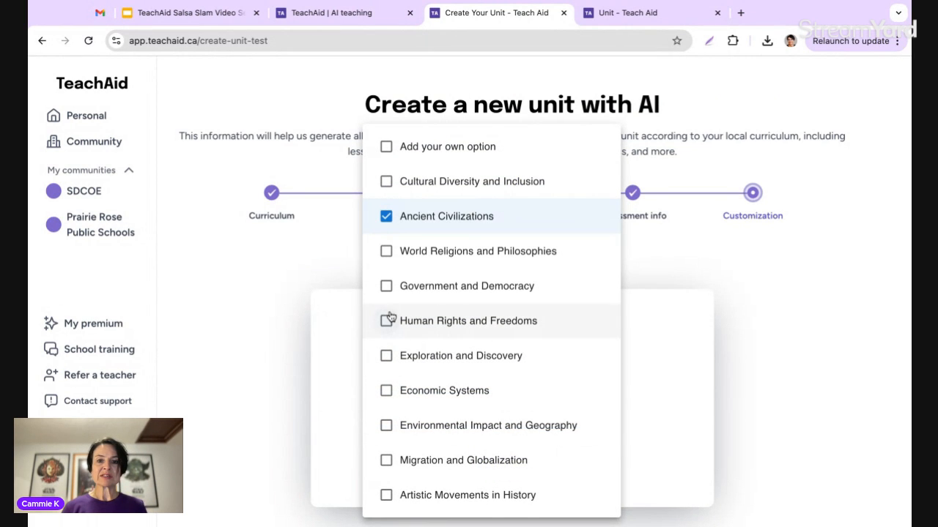
pyautogui.click(386, 286)
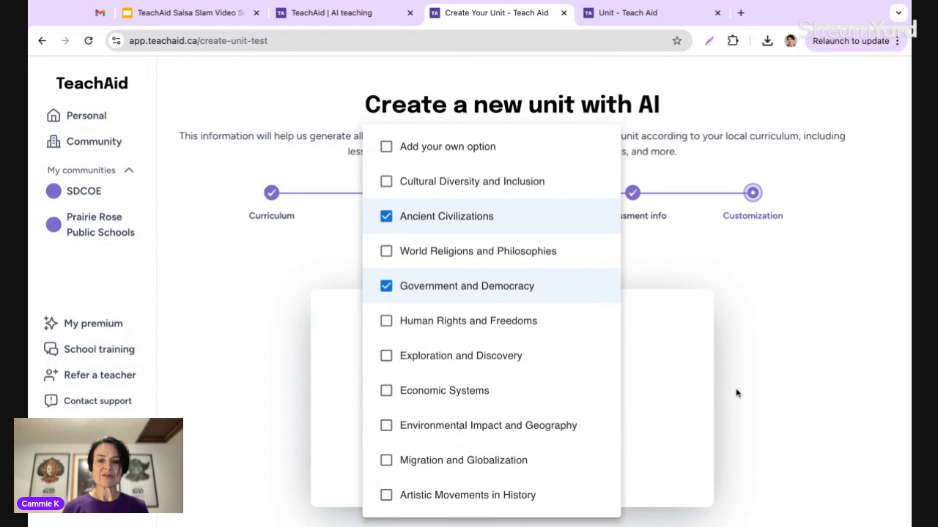
pyautogui.click(800, 346)
# Review the unit's settings and generate the unit
pyautogui.click(532, 465)
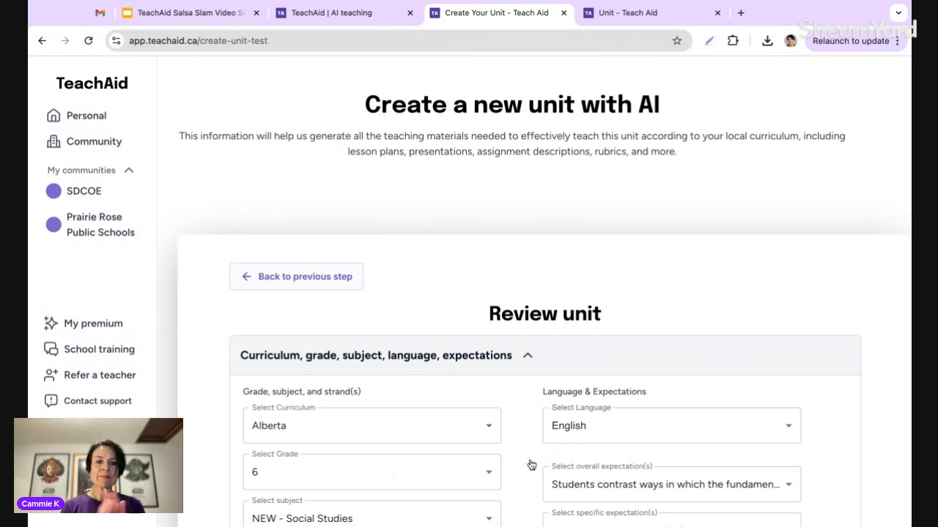
pyautogui.scroll(-15, 531, 437)
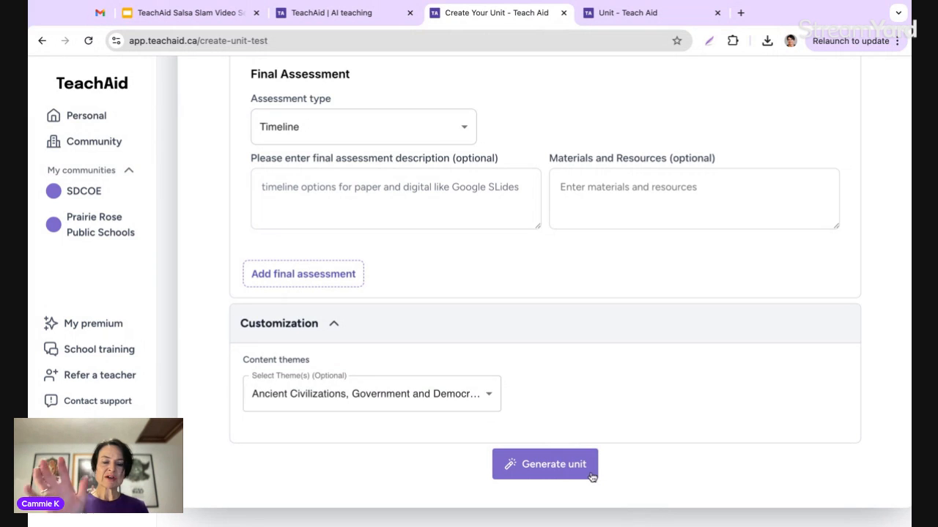
pyautogui.click(549, 473)
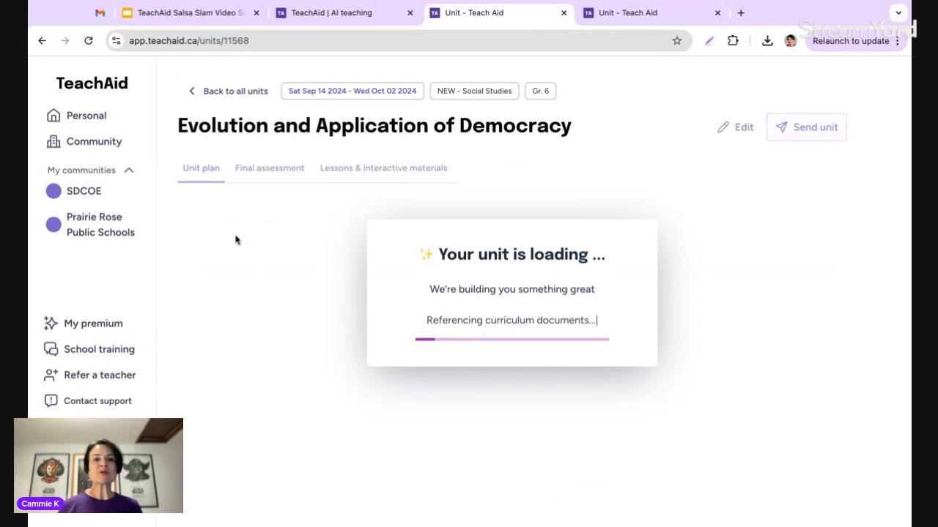
# Return to the list of all units and reopen the new Evolution and Application of Democracy unit
pyautogui.click(195, 96)
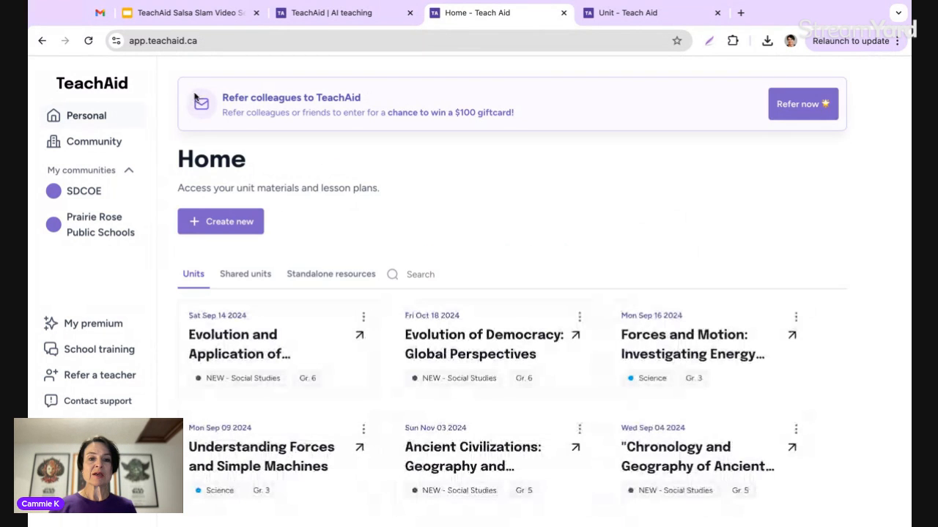
pyautogui.scroll(-2, 271, 256)
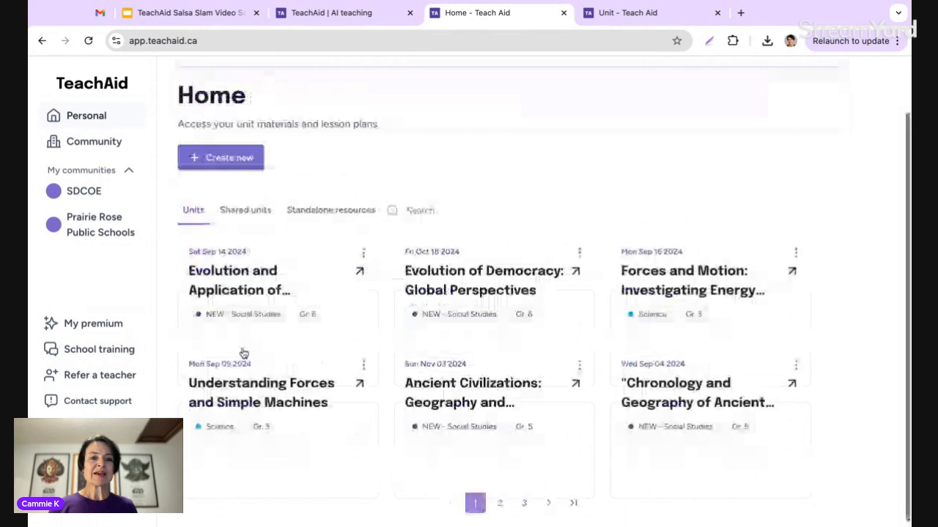
pyautogui.click(262, 256)
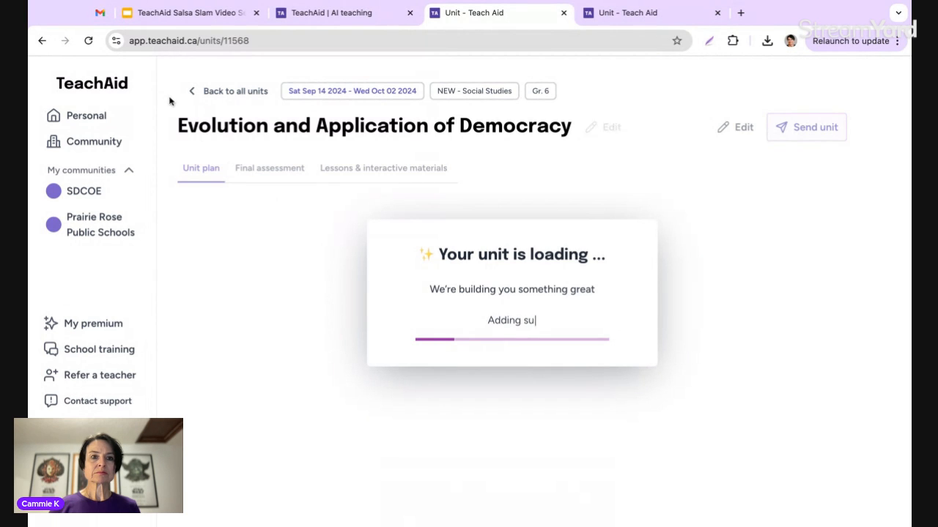
# Open the existing unit "Evolution of Democracy: Global Perspectives" and read through its unit description, learning goals, success criteria and keywords
pyautogui.click(192, 91)
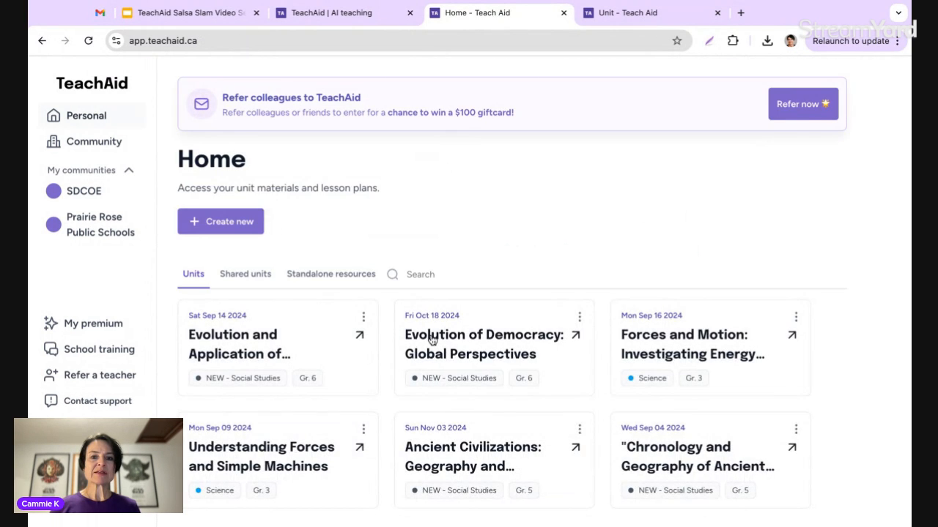
pyautogui.click(428, 338)
pyautogui.scroll(-5, 269, 271)
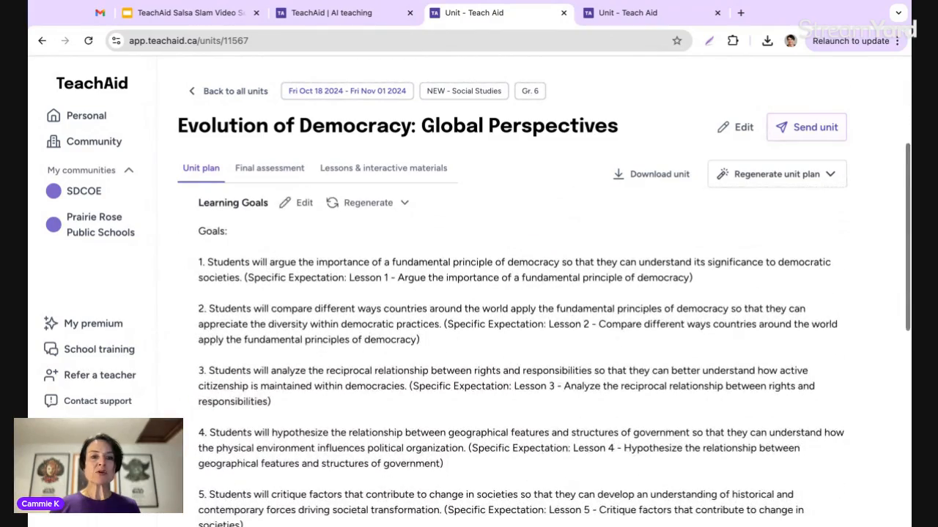
pyautogui.scroll(-2, 269, 287)
pyautogui.scroll(5, 513, 344)
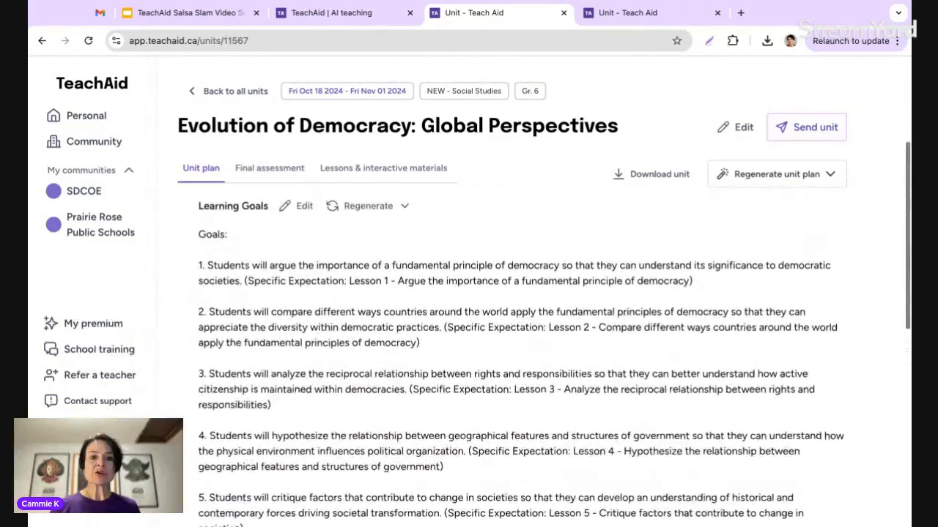
pyautogui.scroll(-8, 513, 345)
pyautogui.scroll(-3, 309, 242)
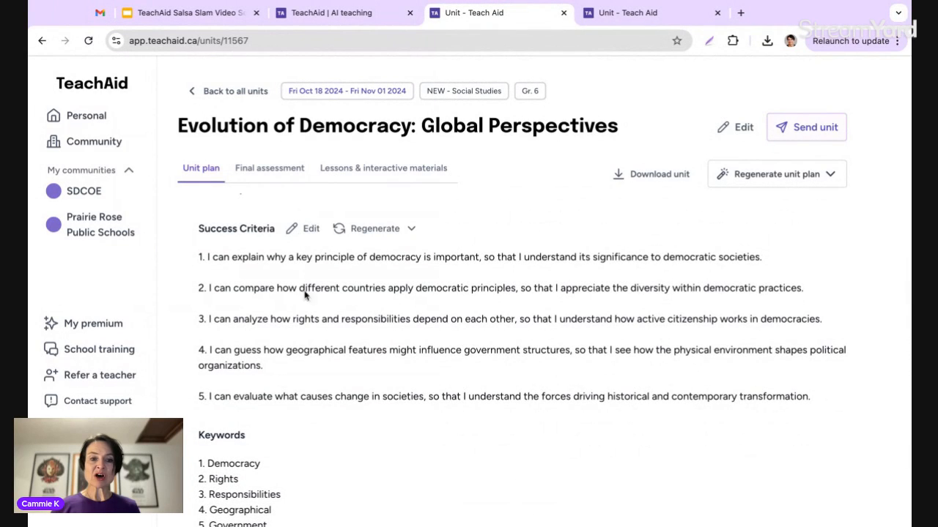
pyautogui.scroll(-4, 304, 293)
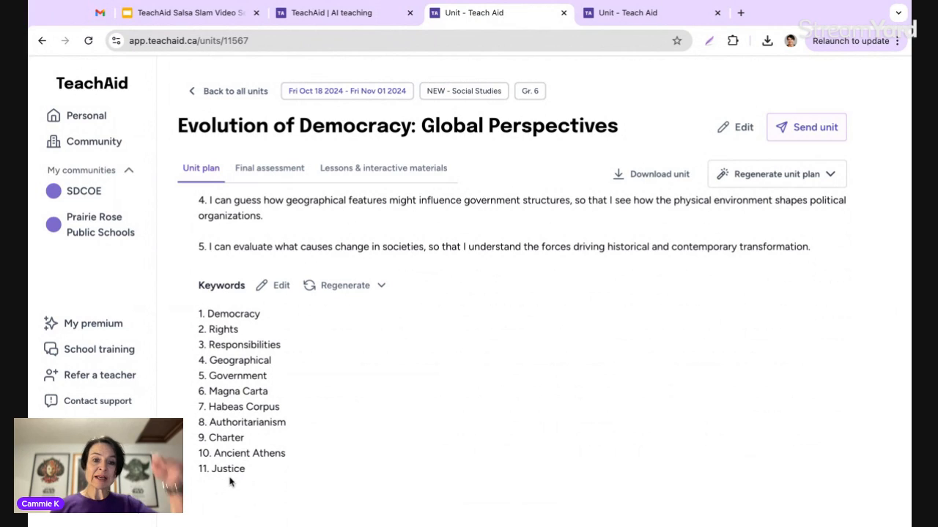
pyautogui.scroll(15, 333, 385)
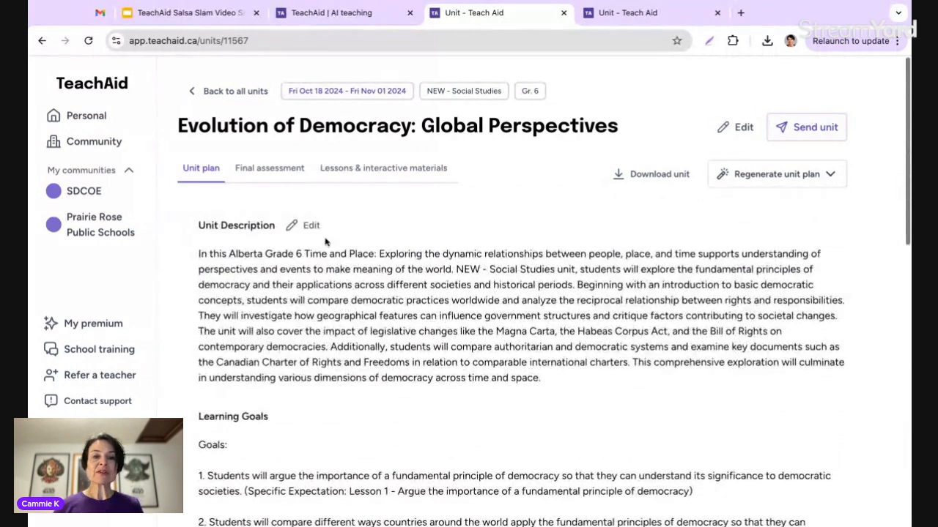
# Open the unit's final assessment and look at the options for differentiating the Timeline assessment
pyautogui.click(265, 173)
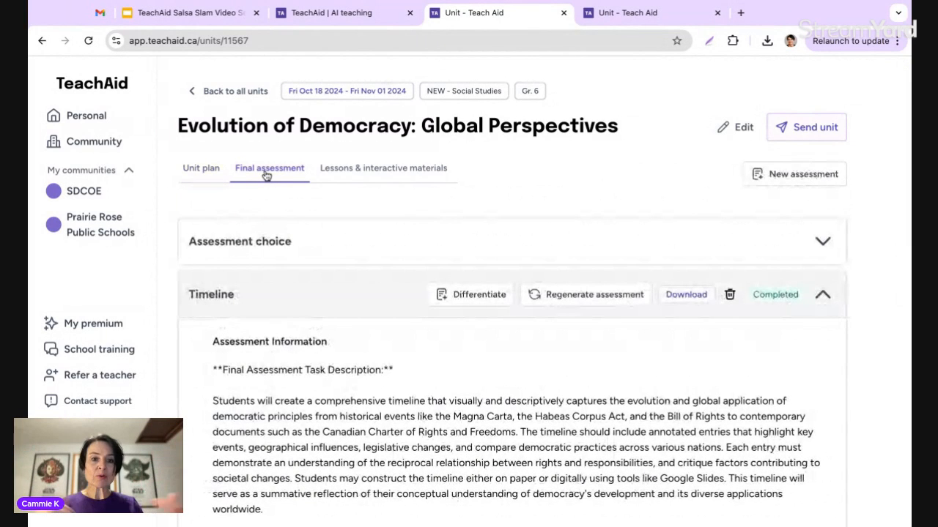
pyautogui.click(485, 296)
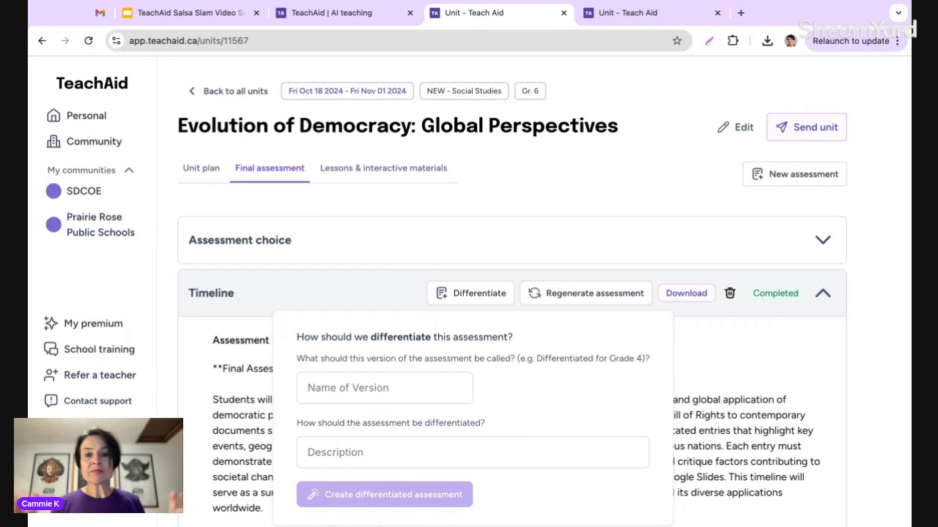
pyautogui.click(320, 293)
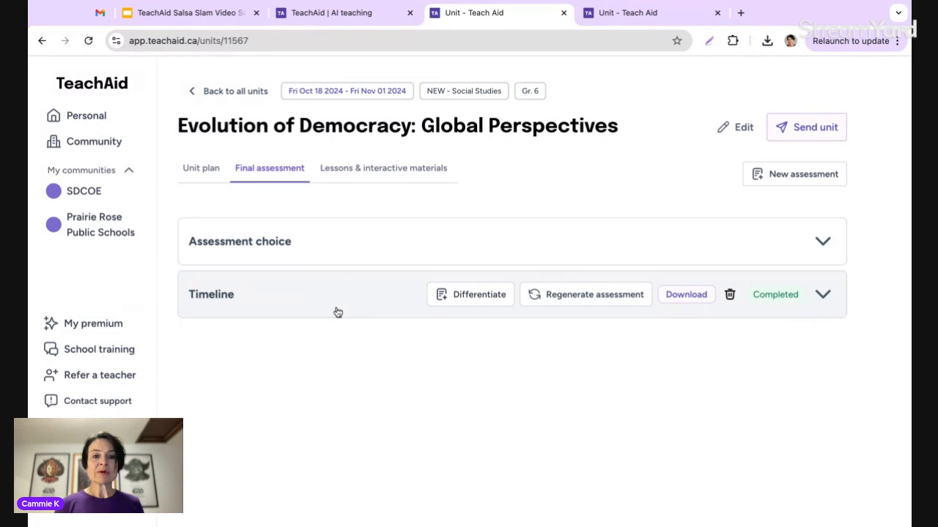
pyautogui.click(315, 307)
# Read the Timeline assessment's task description and the assignment instructions on materials, research and constructing the timeline
pyautogui.scroll(-5, 314, 315)
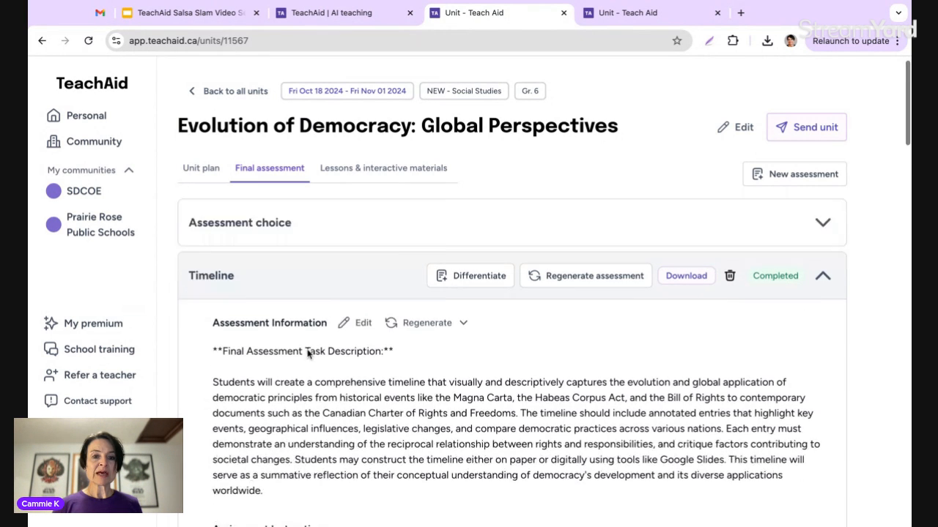
pyautogui.scroll(-5, 370, 285)
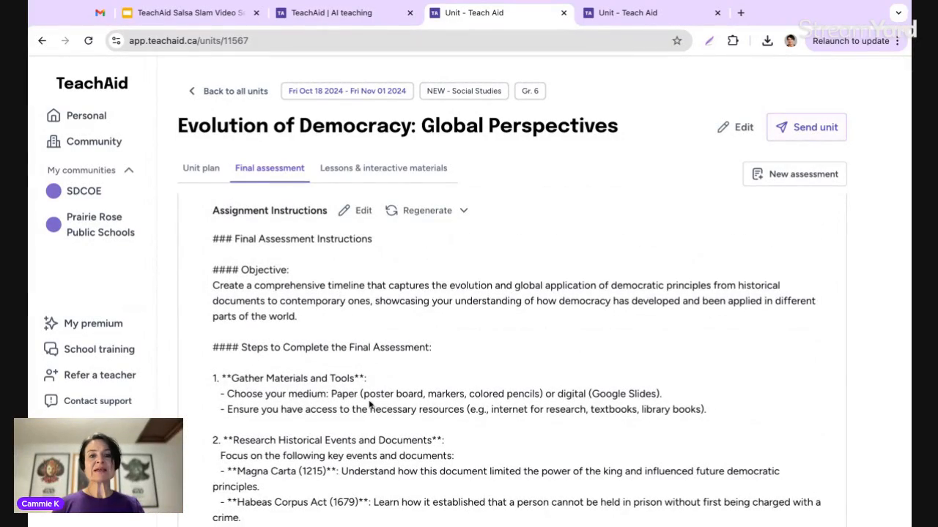
pyautogui.scroll(-5, 370, 404)
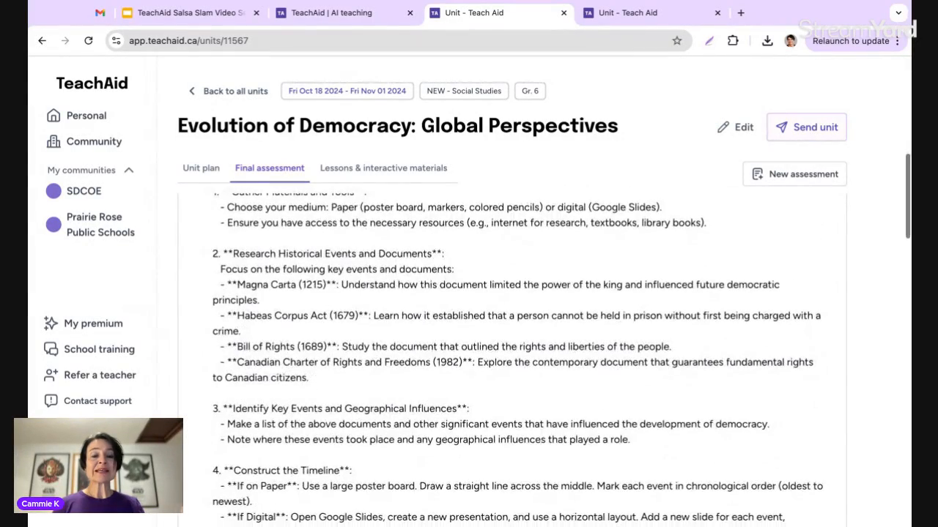
pyautogui.scroll(-2, 384, 363)
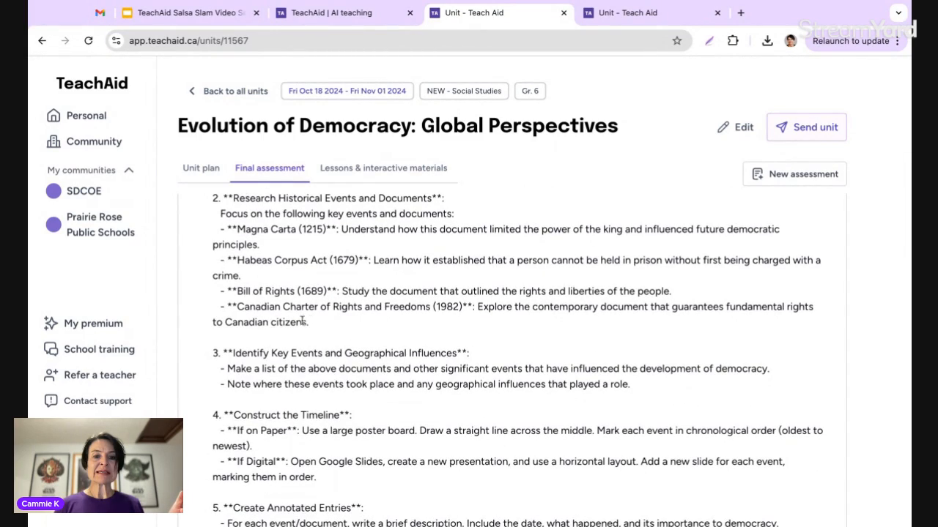
pyautogui.scroll(-4, 302, 322)
pyautogui.scroll(-1, 322, 373)
pyautogui.scroll(-1, 322, 373)
pyautogui.scroll(2, 274, 333)
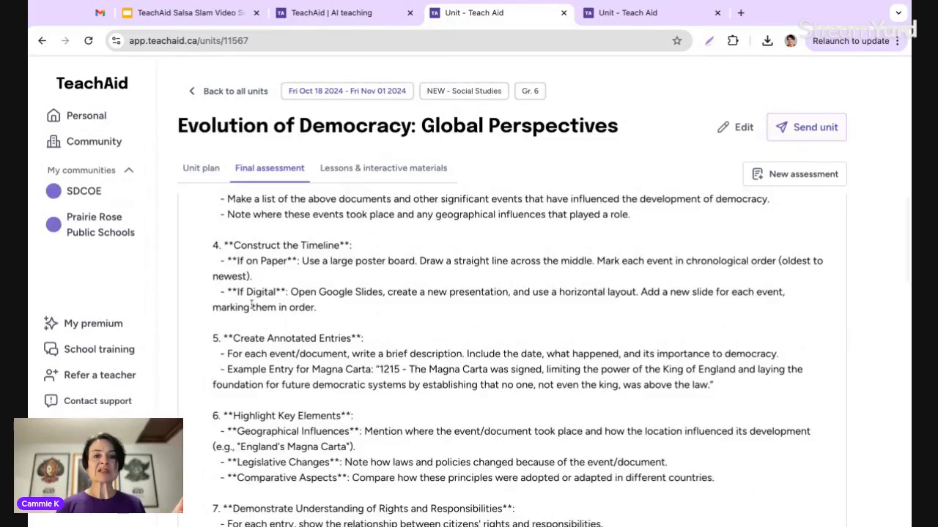
# Examine the assignment instructions for annotated entries up close and highlight the start of the Magna Carta example entry
pyautogui.scroll(5, 251, 306)
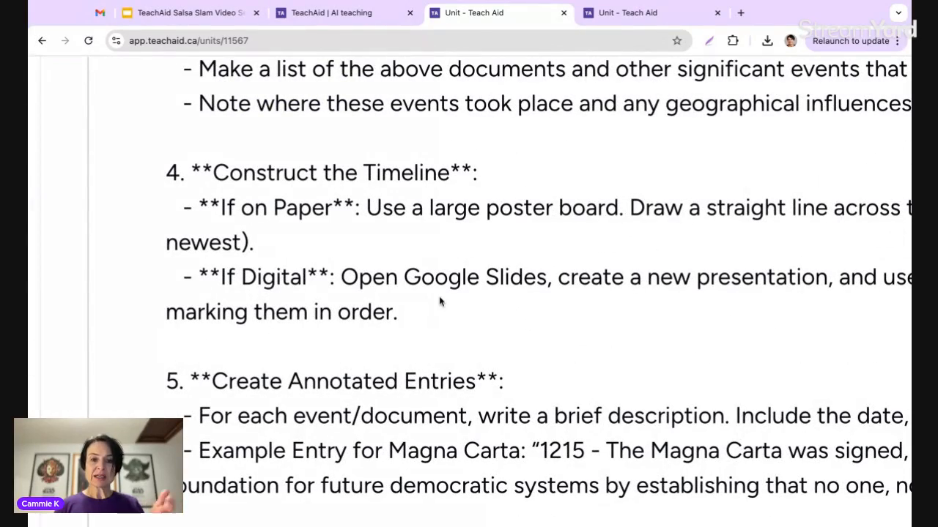
pyautogui.scroll(-5, 439, 298)
pyautogui.scroll(-4, 439, 299)
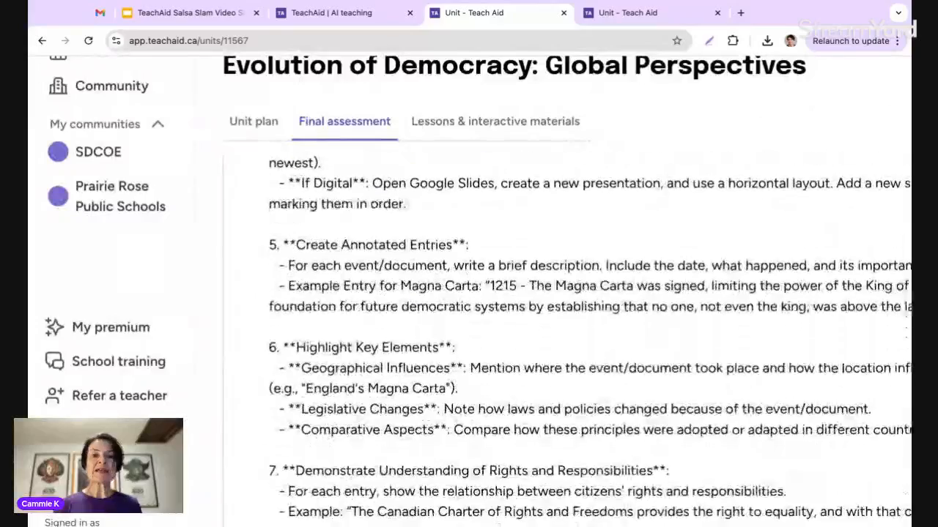
pyautogui.scroll(1, 344, 270)
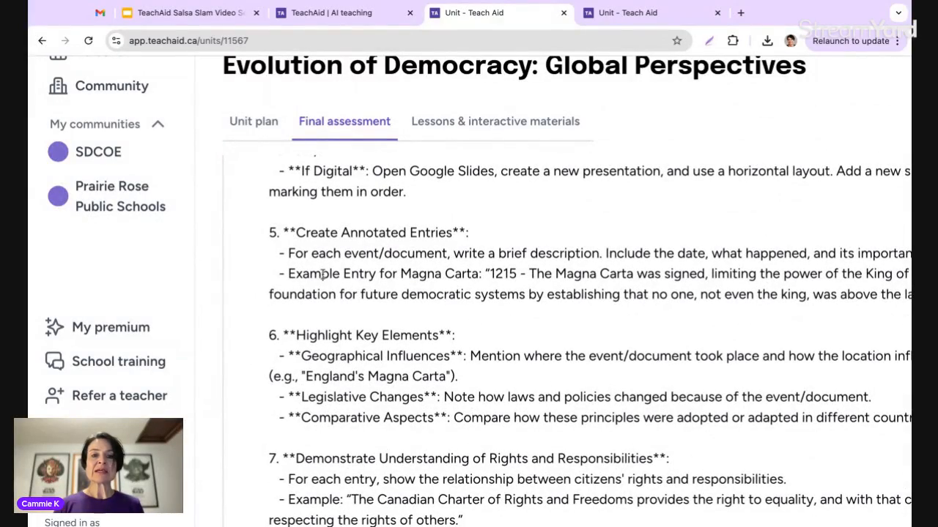
pyautogui.hscroll(2, 320, 275)
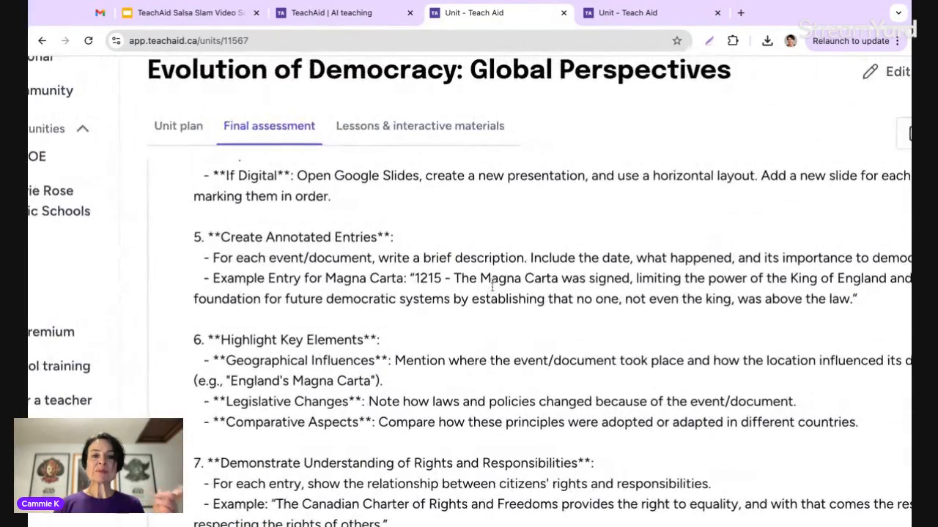
pyautogui.hscroll(3, 440, 258)
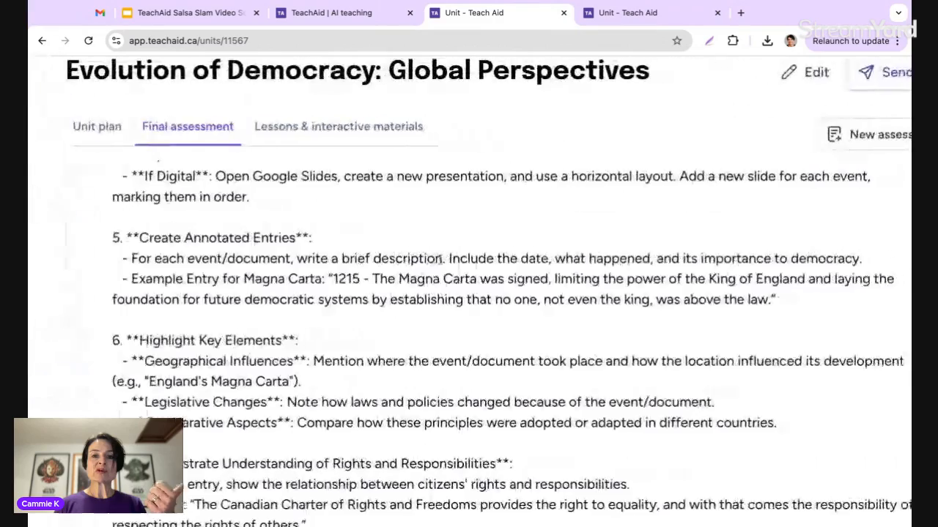
pyautogui.hscroll(-1, 469, 293)
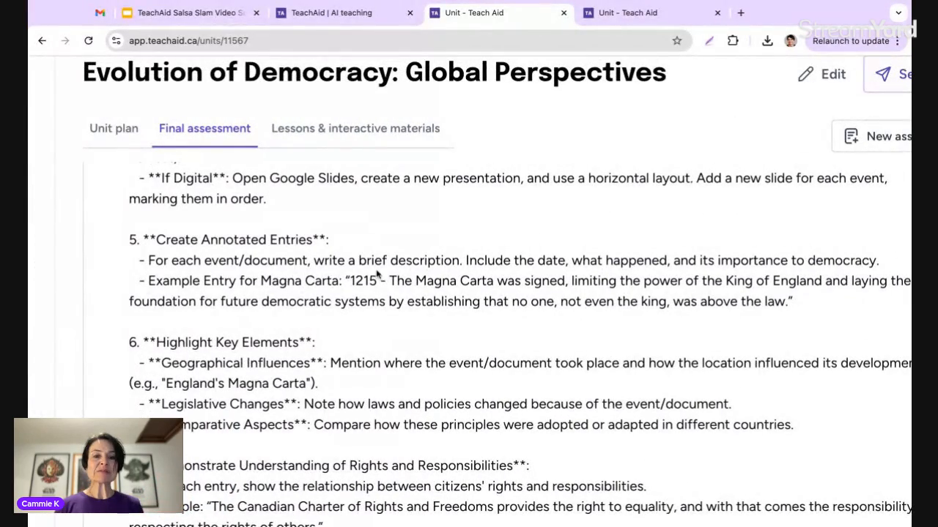
pyautogui.moveTo(341, 284); pyautogui.dragTo(133, 301)
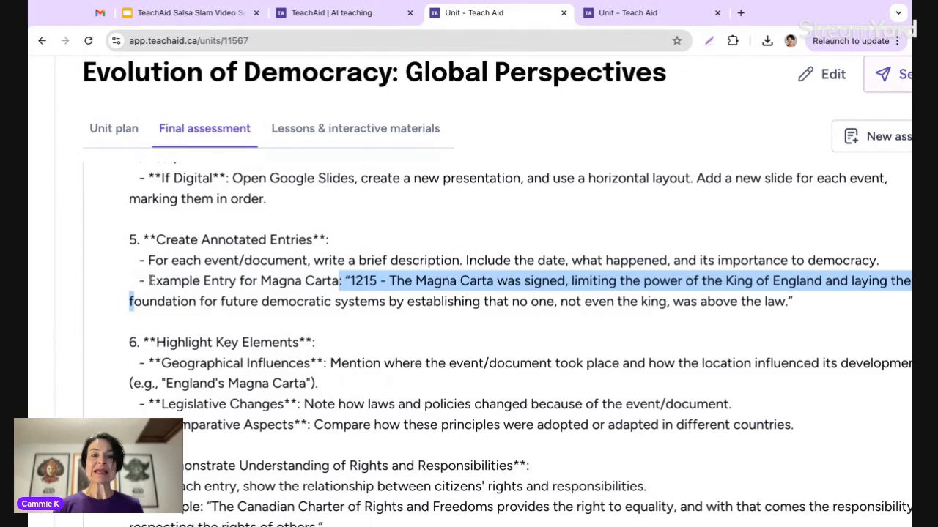
pyautogui.click(365, 324)
# Review the Timeline assessment's student checklist from choosing a medium through submitting the timeline
pyautogui.scroll(-5, 365, 323)
pyautogui.hotkey('ctrl', '-')
pyautogui.scroll(-10, 468, 330)
pyautogui.scroll(4, 505, 352)
pyautogui.scroll(-7, 505, 352)
pyautogui.scroll(1, 466, 275)
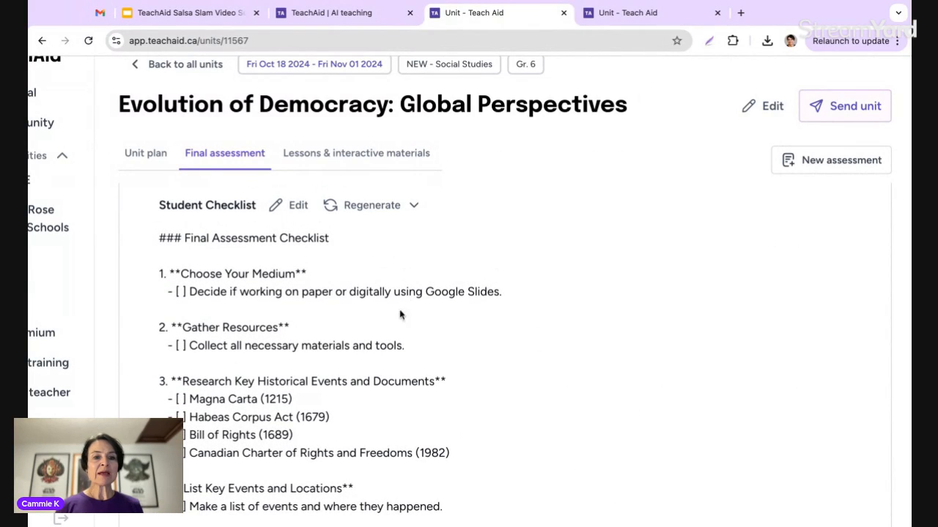
pyautogui.scroll(-2, 312, 330)
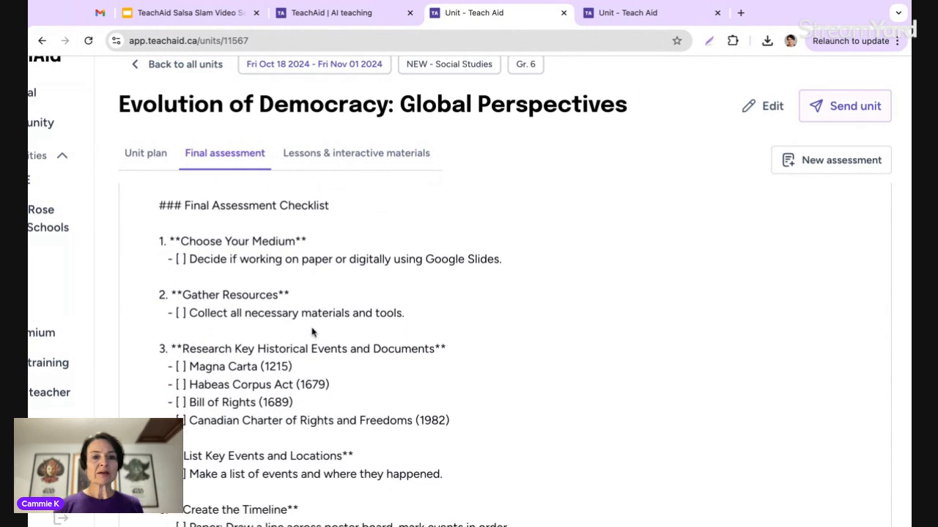
pyautogui.scroll(-5, 312, 332)
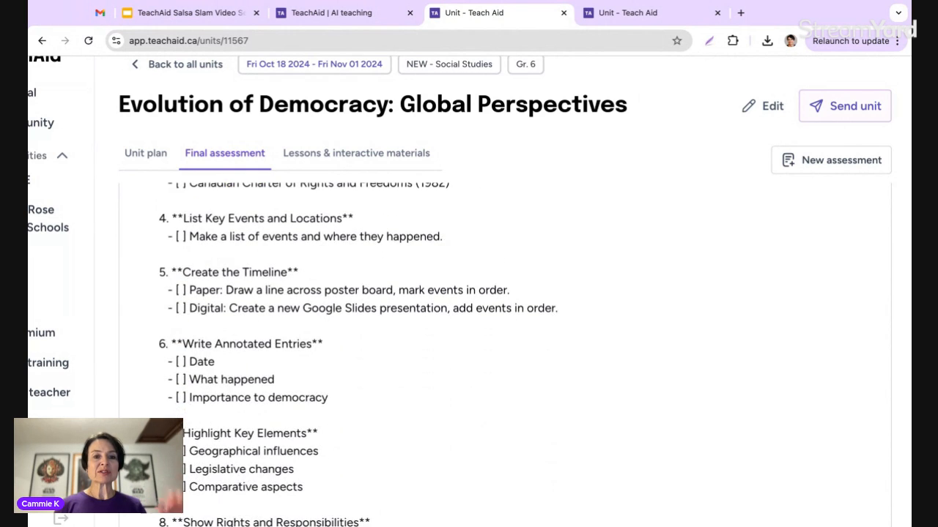
pyautogui.scroll(-5, 227, 459)
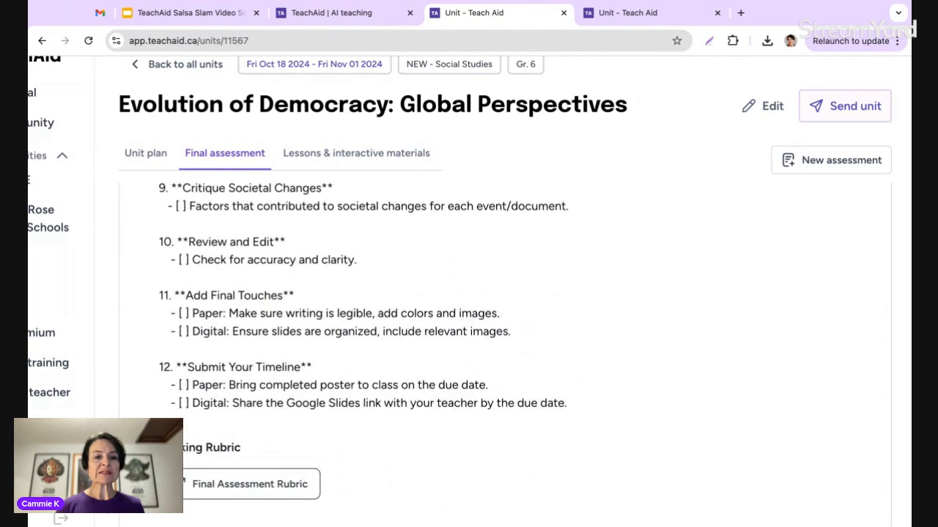
# View the final assessment's marking rubric with its criteria and levels, and close it
pyautogui.click(231, 450)
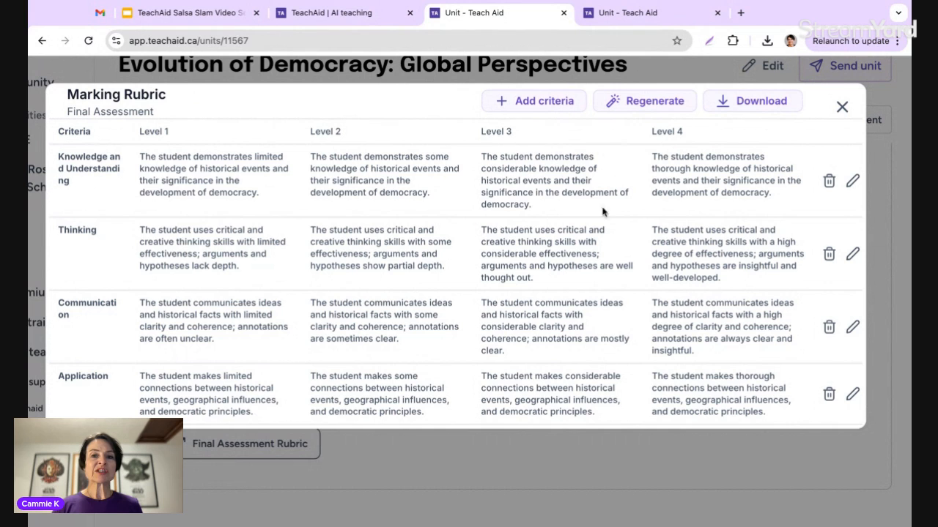
pyautogui.click(843, 108)
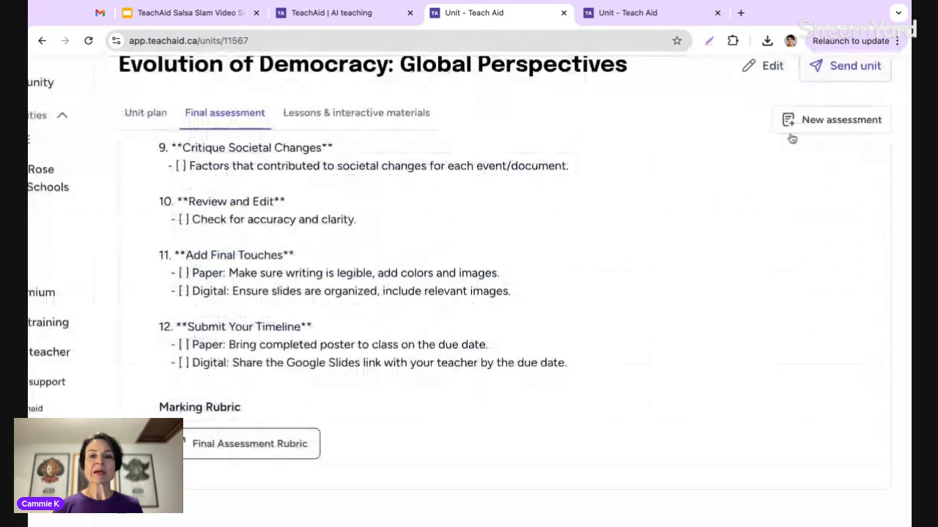
pyautogui.scroll(5, 627, 259)
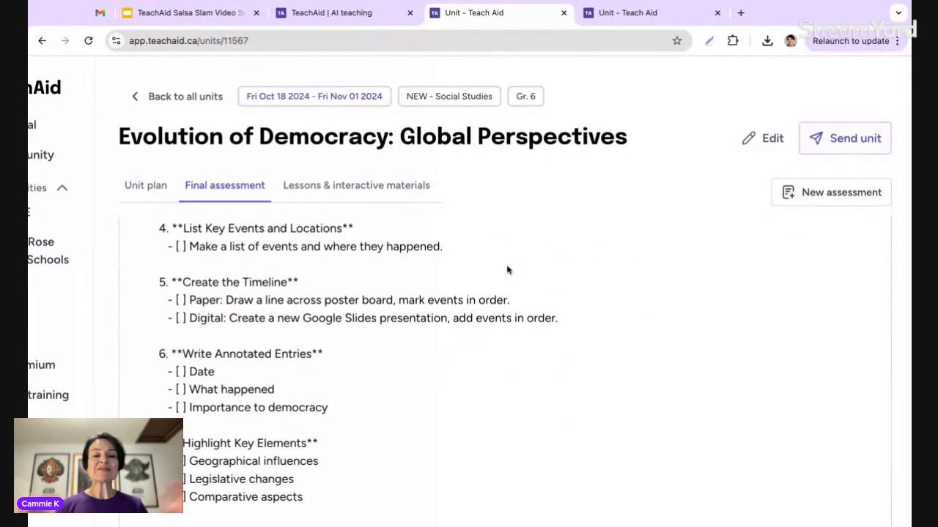
# Open the unit's lessons and review the lesson list and Lesson 1's overview, learning goals and success criteria
pyautogui.click(348, 193)
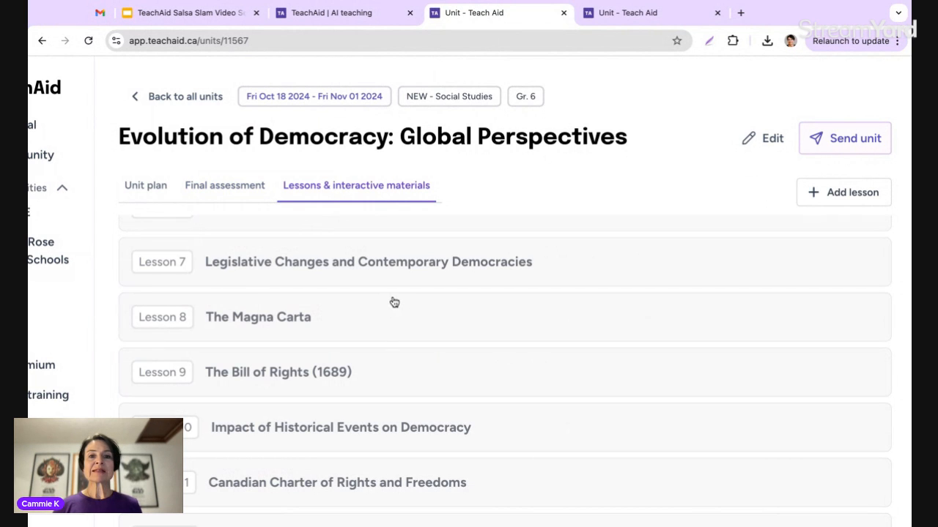
pyautogui.scroll(-2, 386, 312)
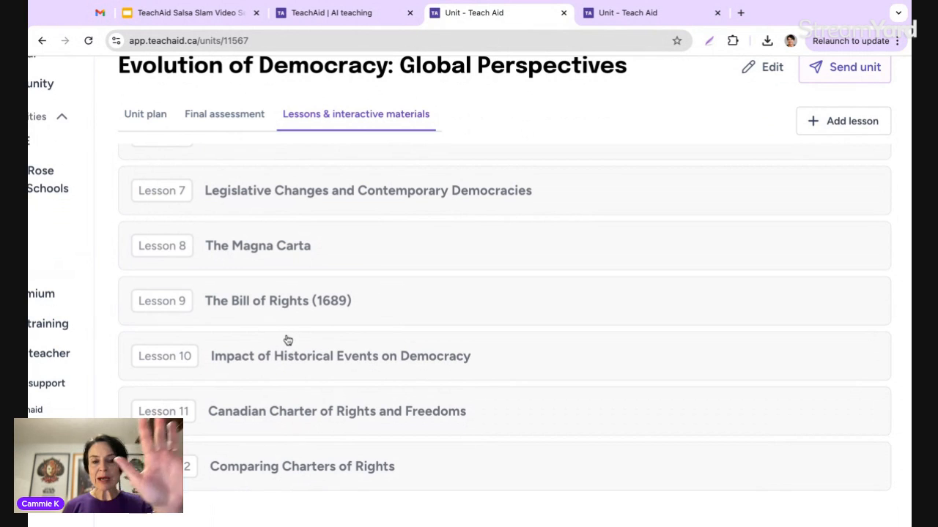
pyautogui.scroll(5, 288, 340)
pyautogui.scroll(5, 288, 341)
pyautogui.scroll(1, 506, 363)
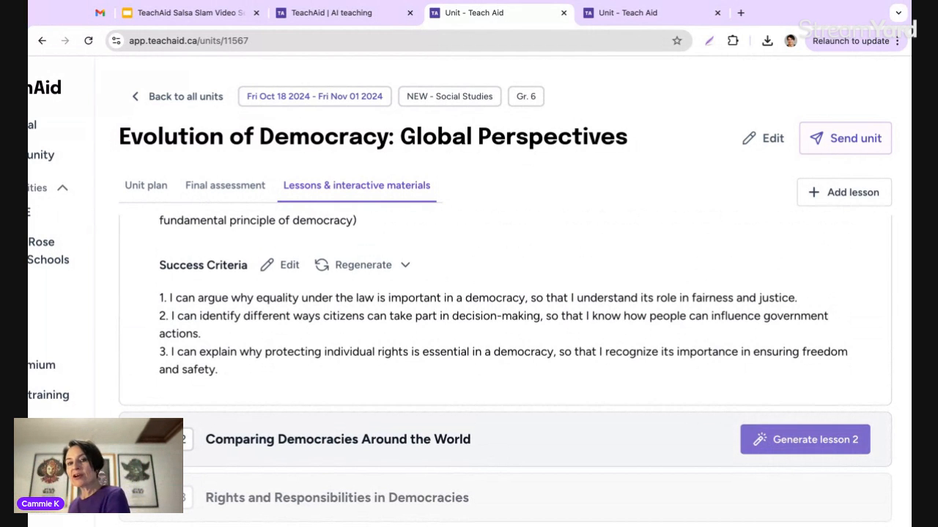
pyautogui.scroll(6, 282, 279)
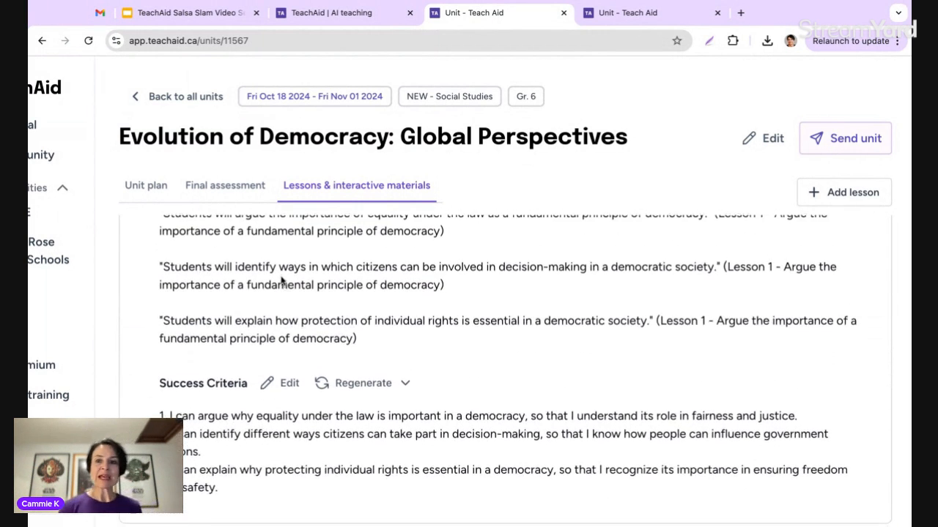
pyautogui.scroll(6, 282, 280)
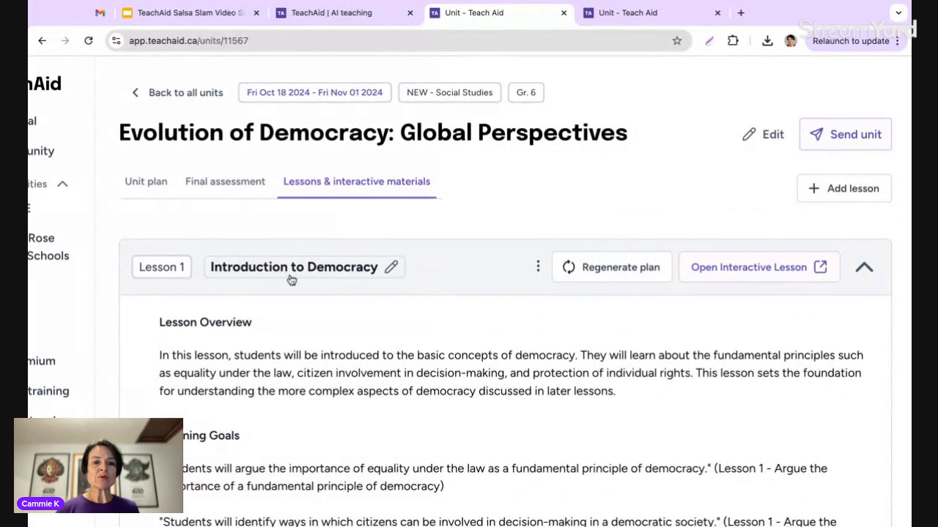
# Return to the home page, reopen the unit "Evolution of Democracy: Global Perspectives" and show its lessons again
pyautogui.hscroll(-5, 291, 278)
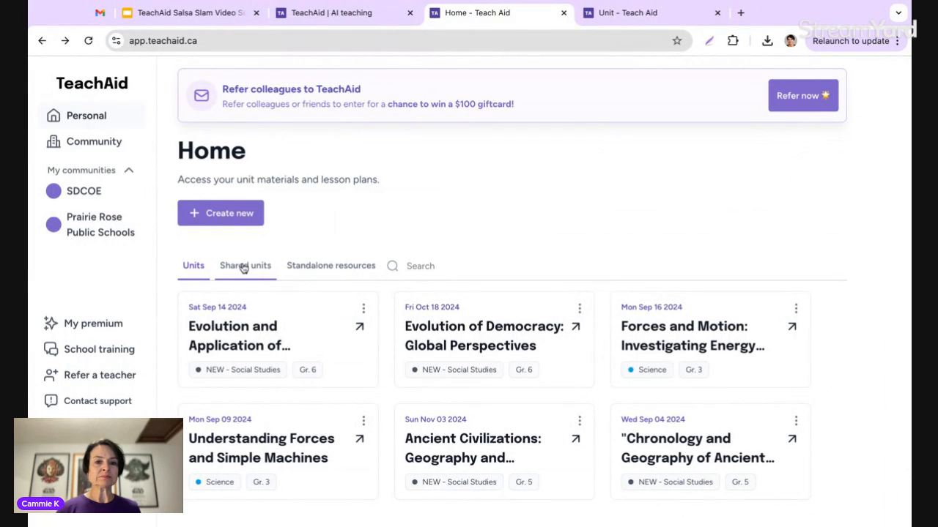
pyautogui.click(430, 321)
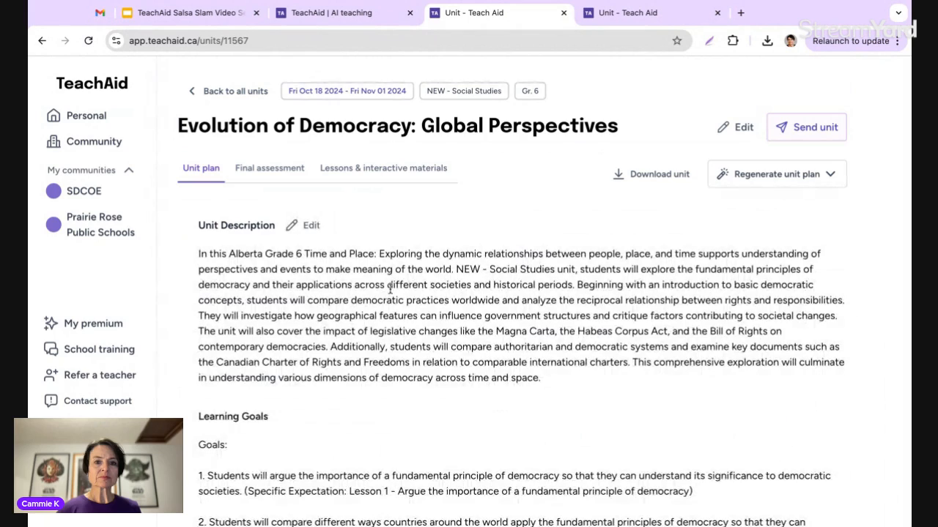
pyautogui.click(359, 170)
# Look over Lesson 1's learning goals and success criteria and open its interactive lesson
pyautogui.scroll(-2, 351, 323)
pyautogui.scroll(-2, 343, 328)
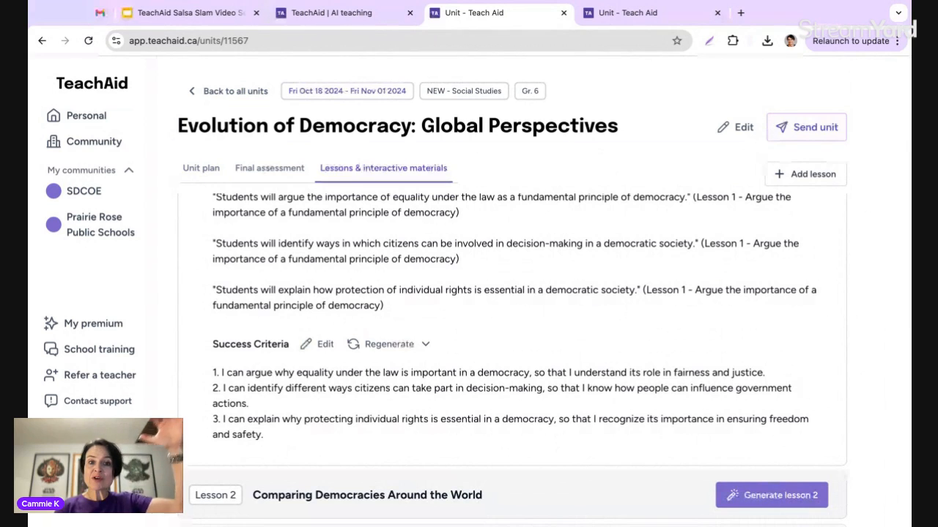
pyautogui.scroll(1, 608, 234)
pyautogui.scroll(-2, 607, 254)
pyautogui.scroll(3, 607, 253)
pyautogui.scroll(3, 741, 236)
pyautogui.click(732, 242)
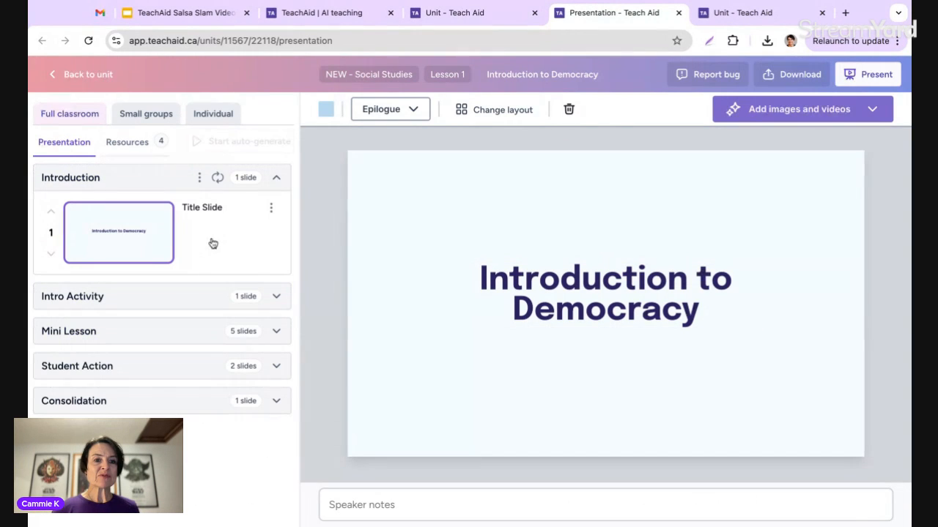
# Try the presentation's color themes and set it to Dark mode
pyautogui.click(326, 110)
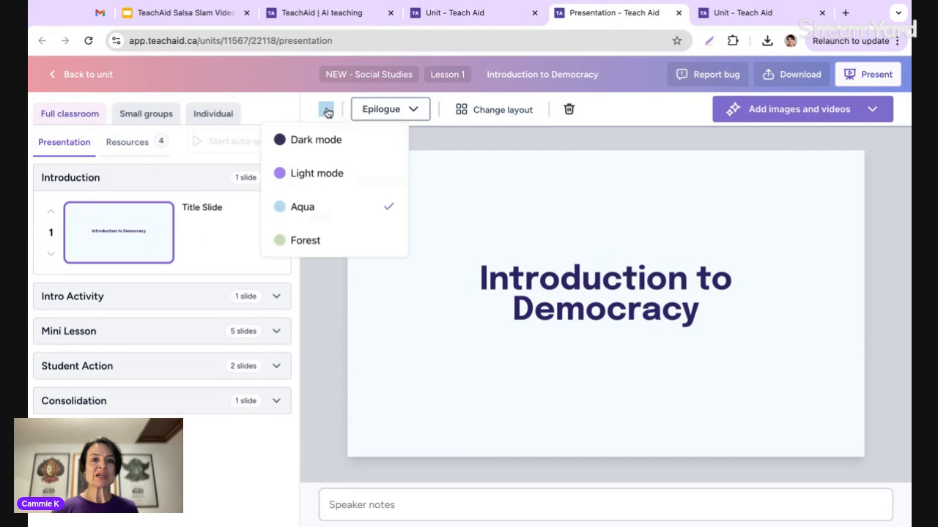
pyautogui.click(311, 143)
pyautogui.click(309, 207)
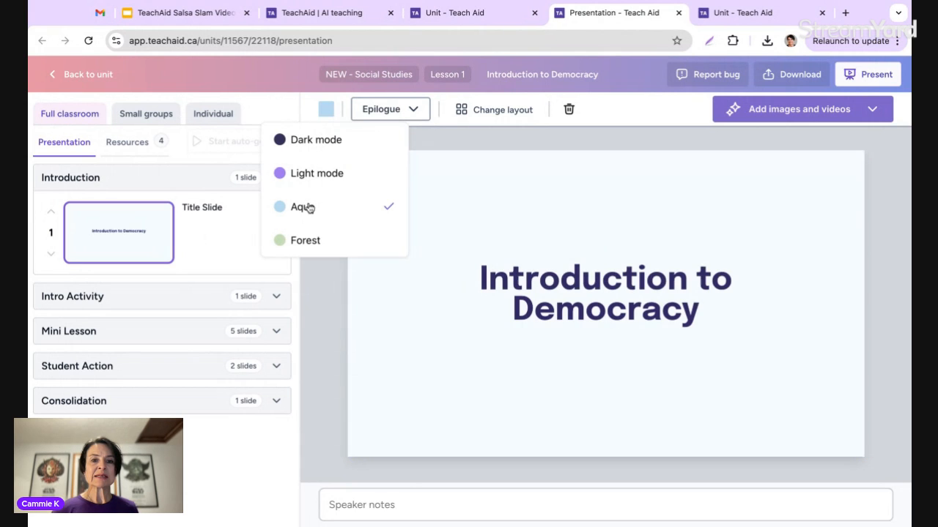
pyautogui.click(306, 145)
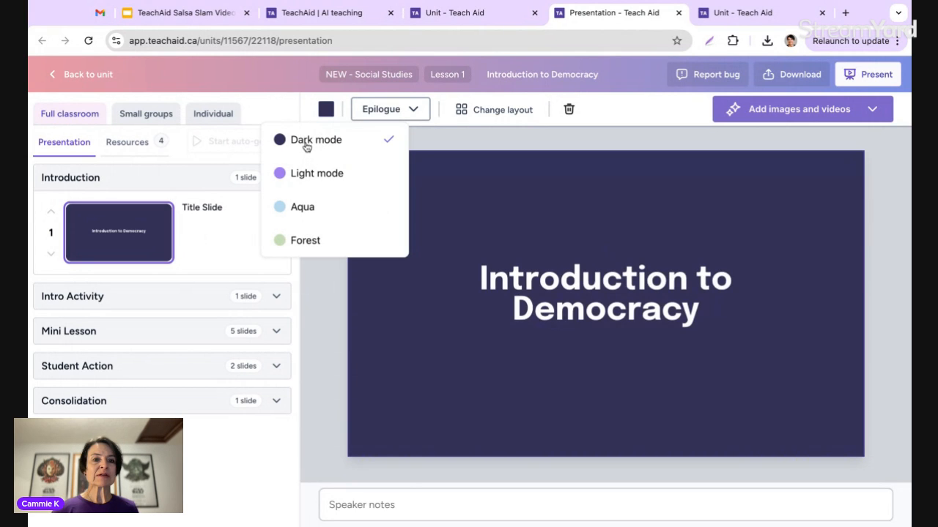
pyautogui.click(232, 272)
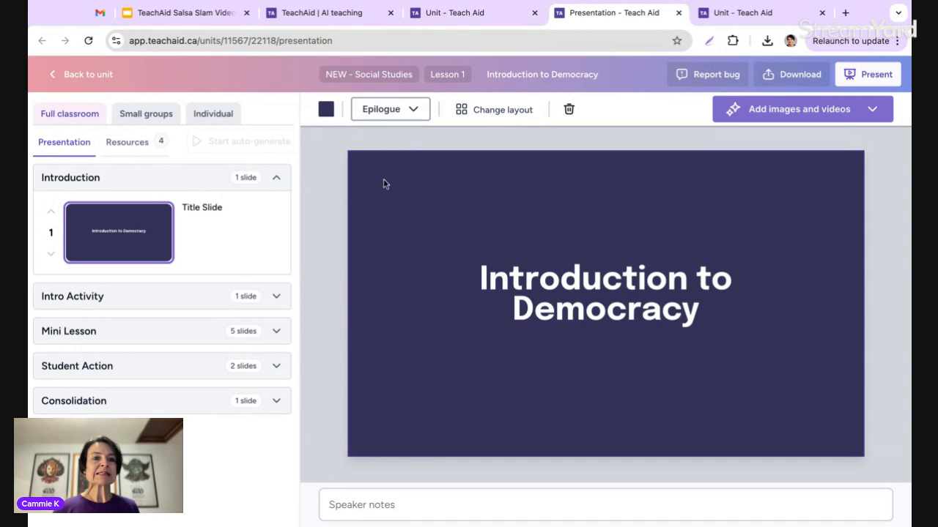
# Check the lesson's resources, return to the presentation and view the Intro Activity's inquiry-based question slide
pyautogui.click(126, 151)
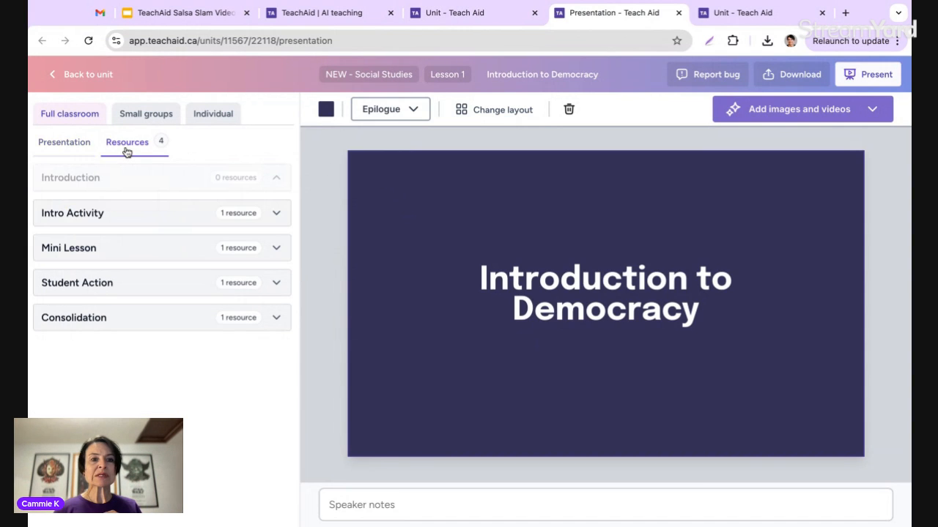
pyautogui.click(61, 157)
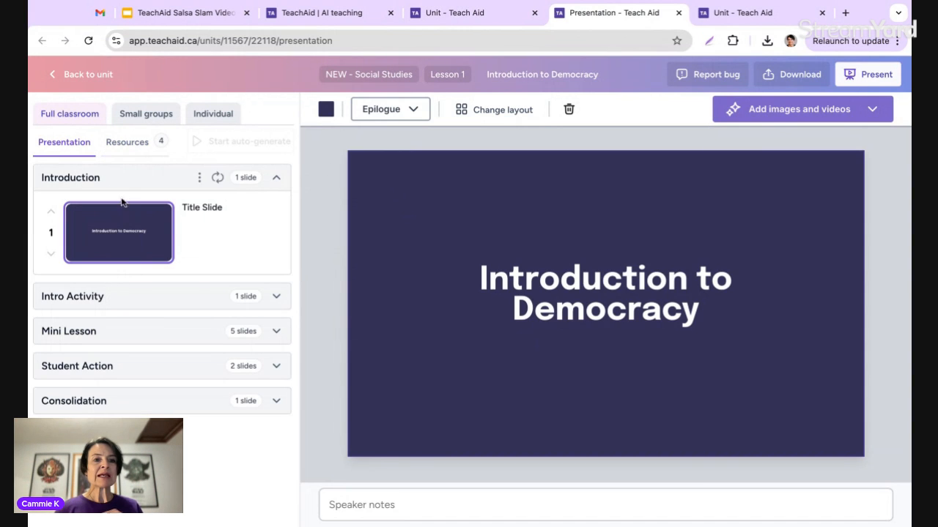
pyautogui.click(131, 294)
pyautogui.scroll(-2, 128, 329)
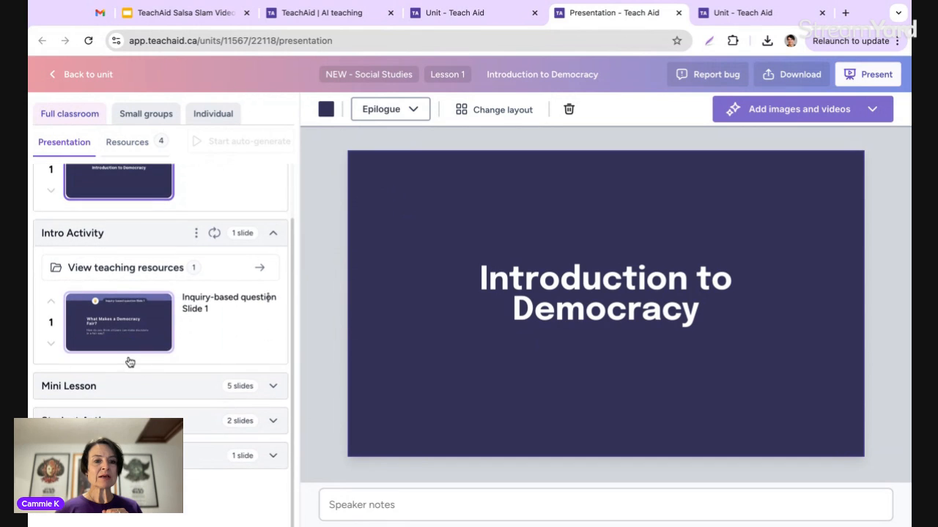
pyautogui.click(122, 336)
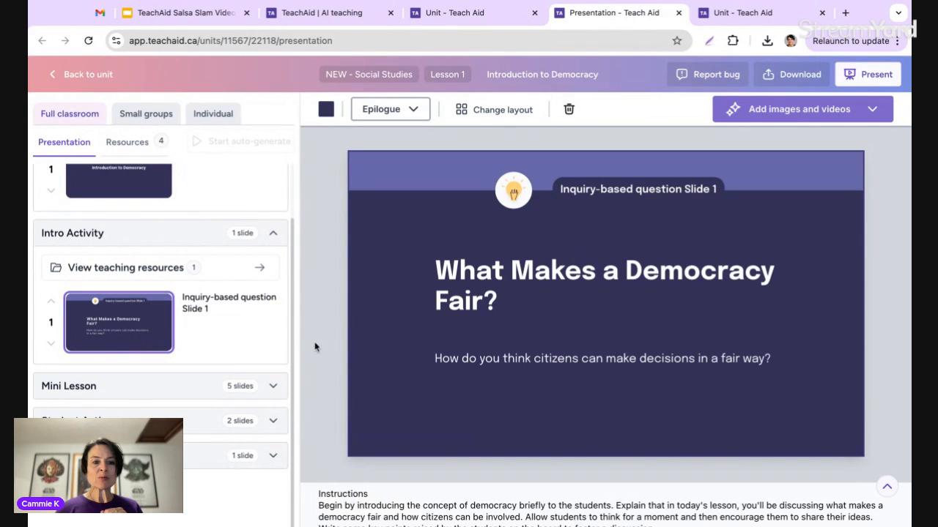